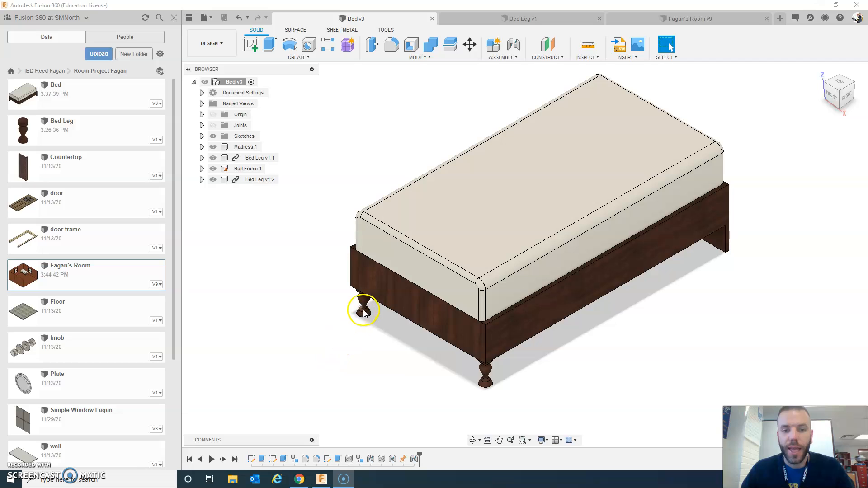
- Inspect the finished bed from the front and from an angled view, and switch to the room design
{"action": "left_click", "coordinate": [835, 98]}
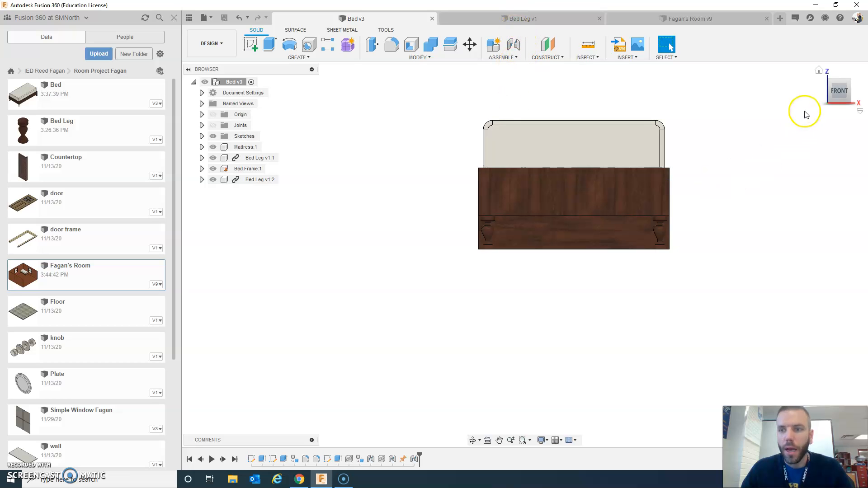
{"action": "left_click", "coordinate": [845, 86]}
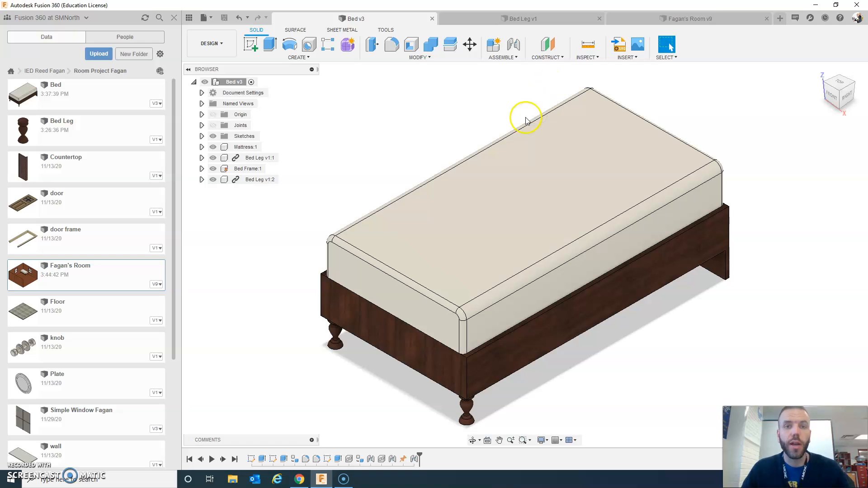
{"action": "left_click", "coordinate": [696, 17]}
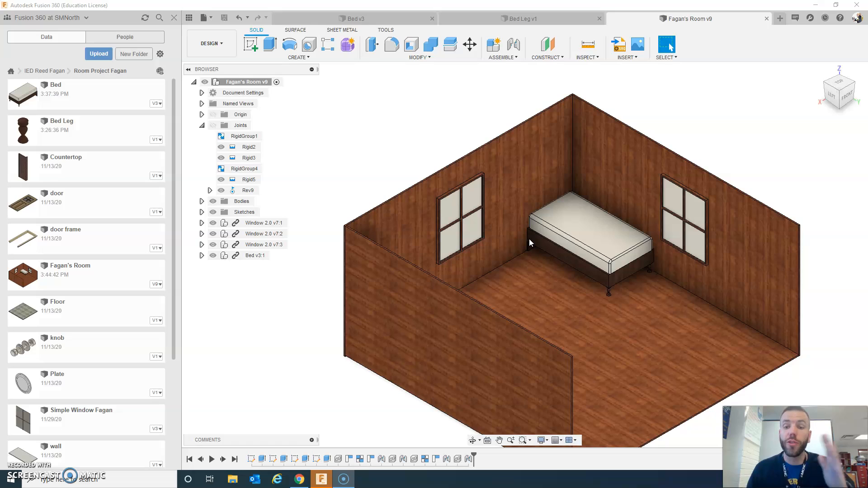
- Animate the Rev9 joint in the room assembly, stop the animation, and return to the finished bed design
{"action": "right_click", "coordinate": [251, 193]}
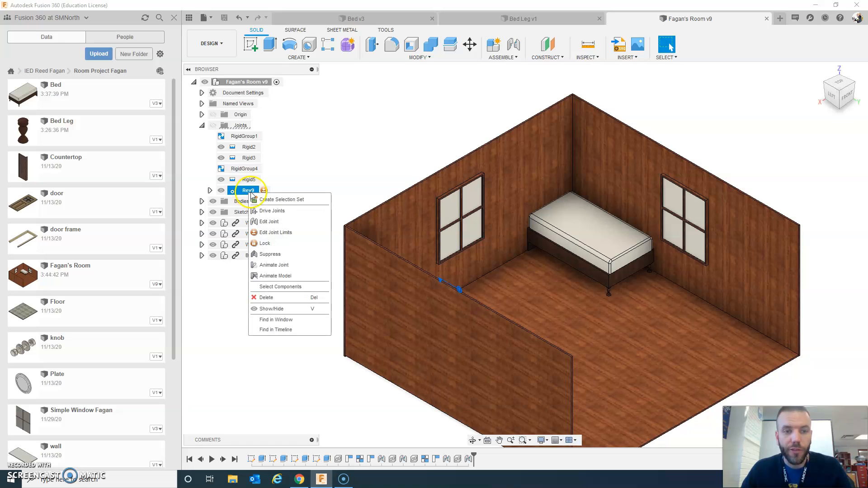
{"action": "left_click", "coordinate": [280, 268]}
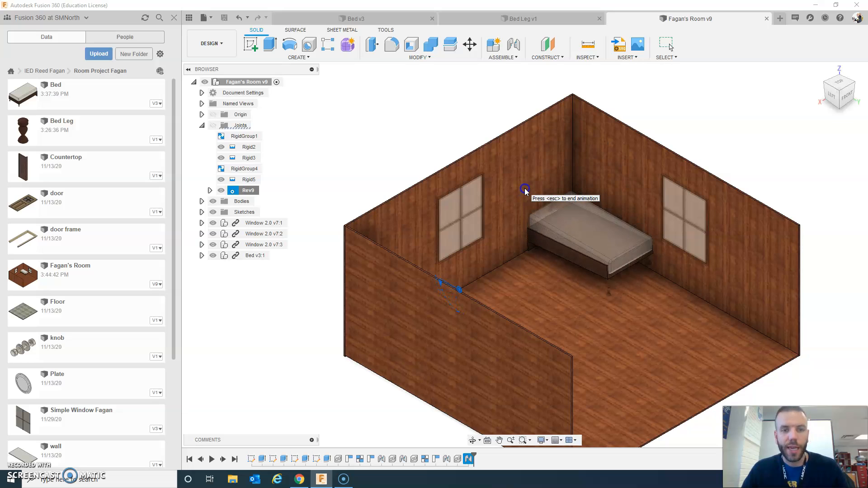
{"action": "key", "text": "Escape"}
{"action": "left_click", "coordinate": [603, 252]}
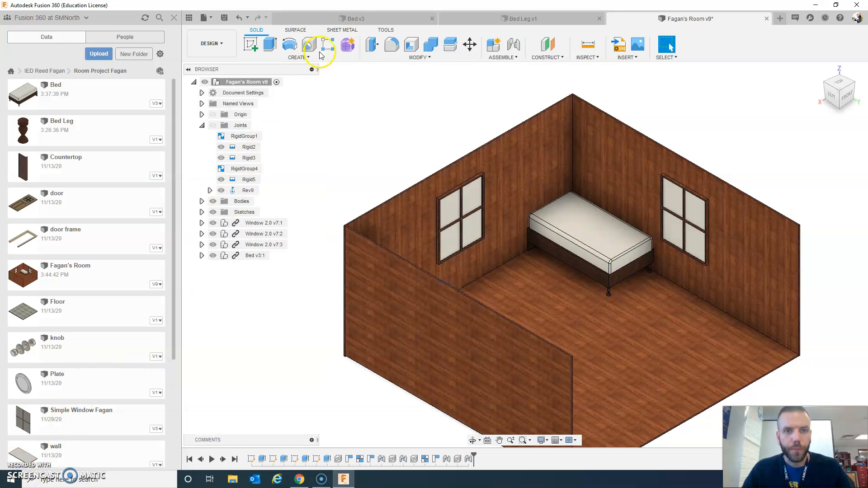
{"action": "left_click", "coordinate": [354, 18]}
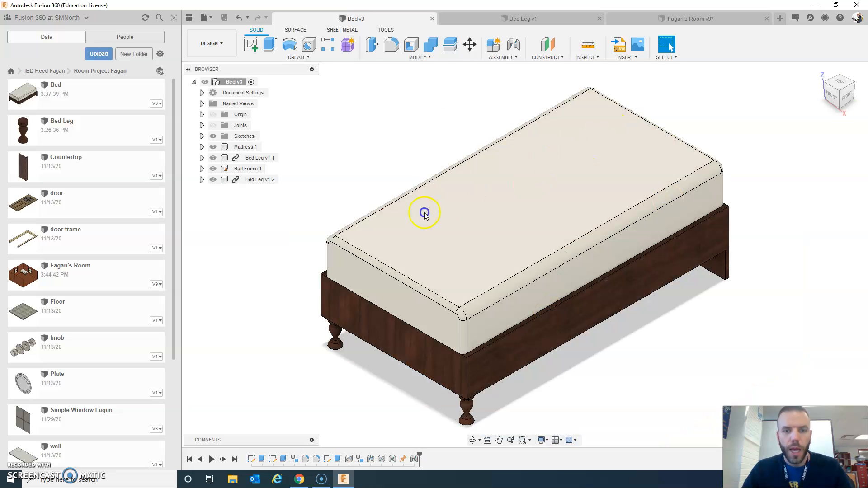
- Create a new design and start a sketch on the front plane
{"action": "left_click", "coordinate": [783, 19]}
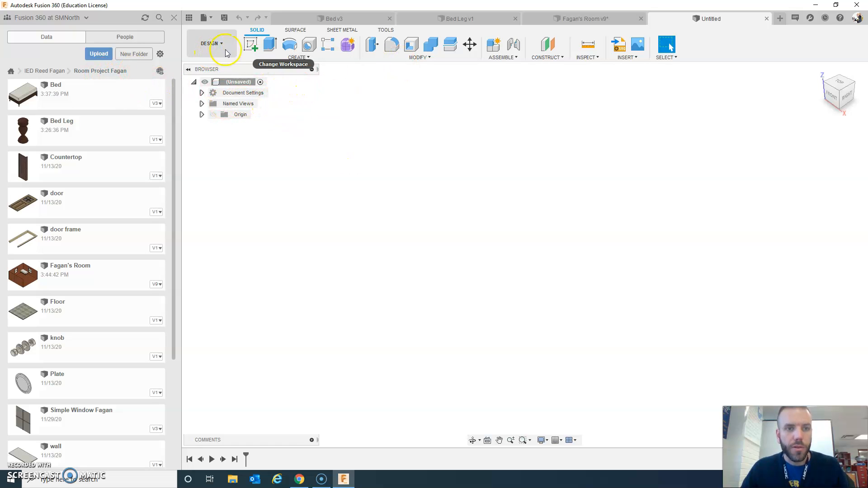
{"action": "left_click", "coordinate": [251, 45]}
{"action": "left_click", "coordinate": [531, 238]}
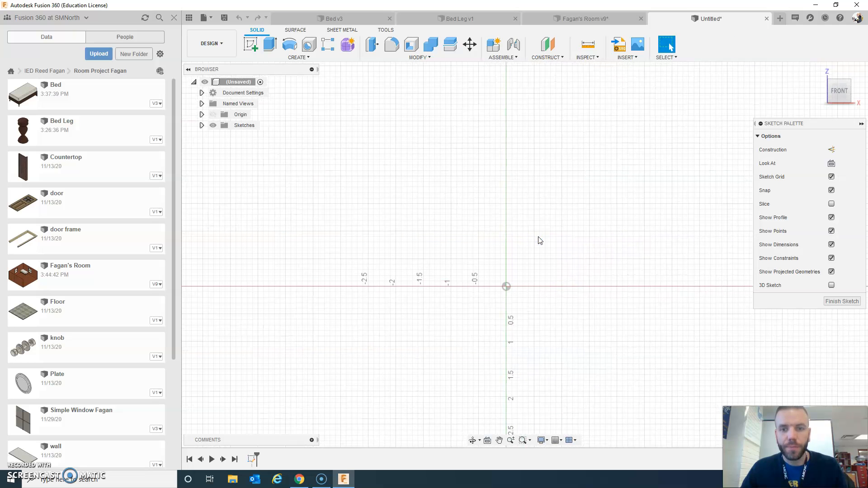
- Sketch a rectangle from the origin, 10 in high and 40 in wide, and finish the sketch
{"action": "left_click", "coordinate": [272, 45]}
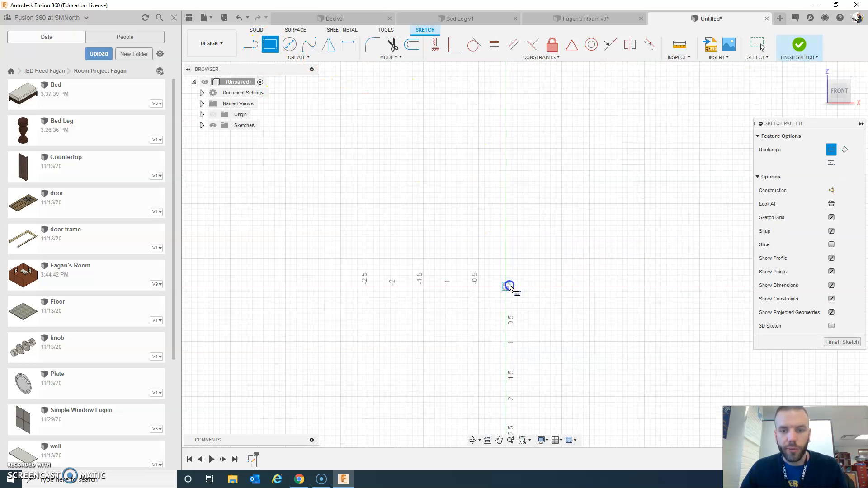
{"action": "left_click", "coordinate": [507, 287]}
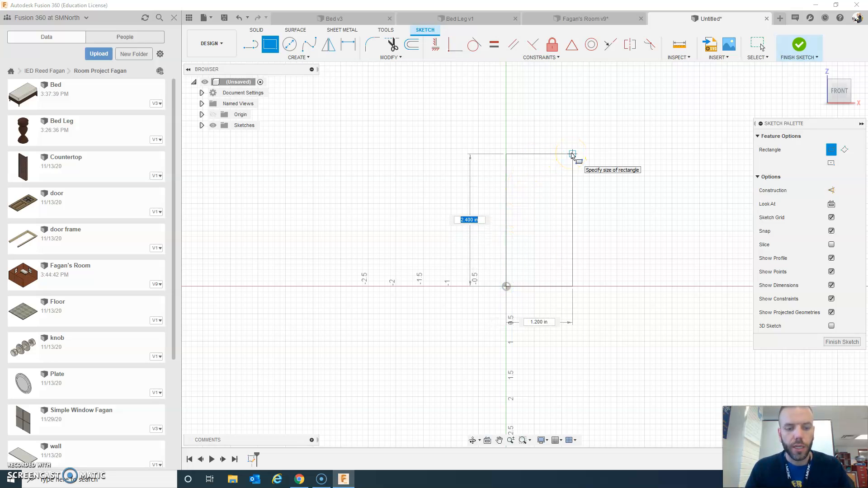
{"action": "type", "text": "10"}
{"action": "key", "text": "Tab"}
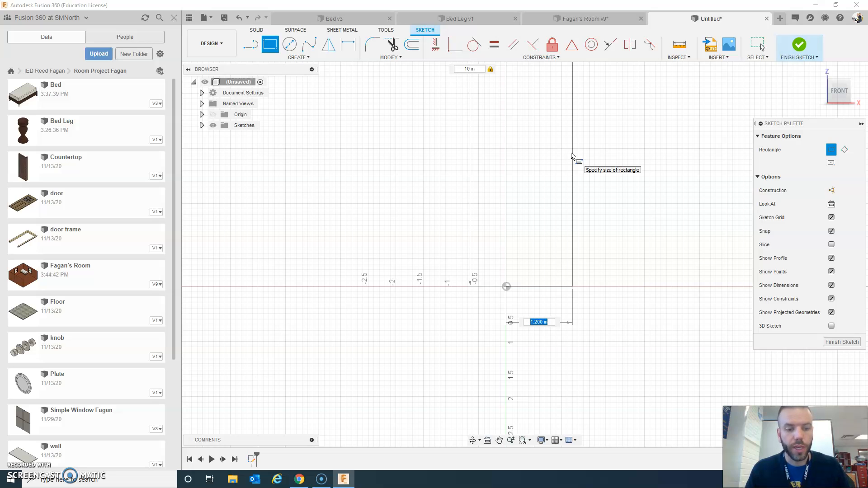
{"action": "type", "text": "40"}
{"action": "key", "text": "Tab"}
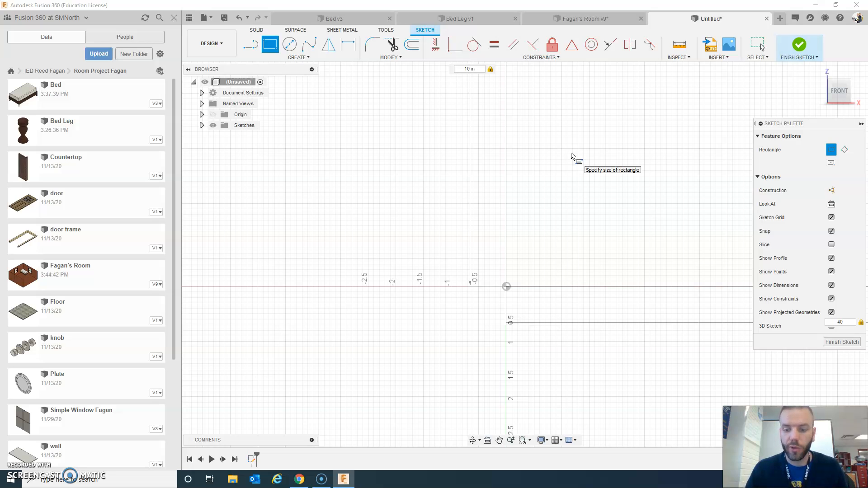
{"action": "key", "text": "Return"}
{"action": "scroll", "coordinate": [500, 138], "scroll_direction": "down", "scroll_amount": 5}
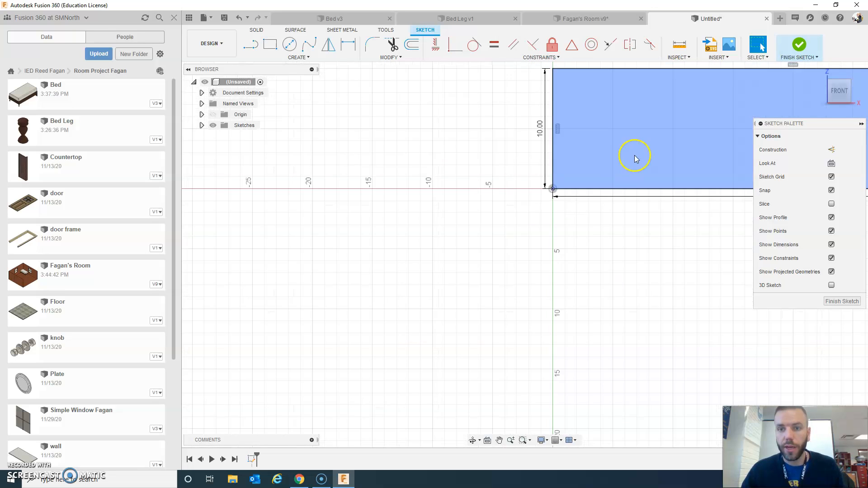
{"action": "middle_click_drag", "start_coordinate": [651, 133], "coordinate": [278, 252]}
{"action": "left_click", "coordinate": [800, 44]}
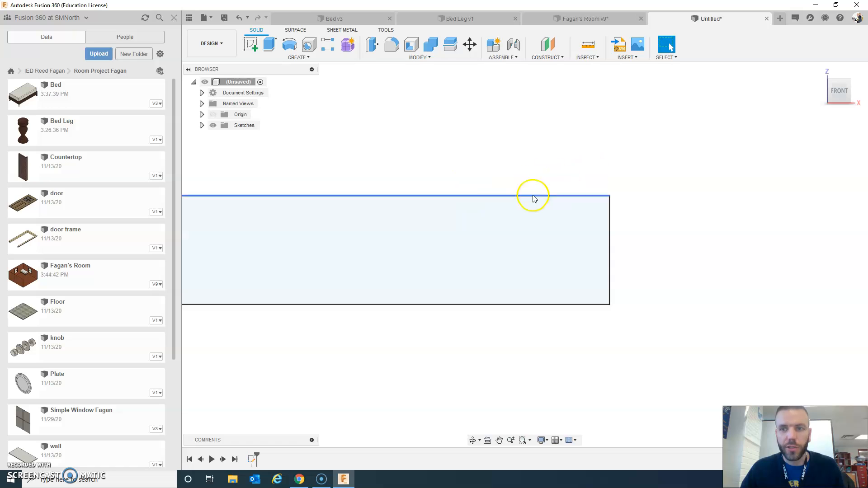
- Extrude the rectangle 72 in toward the back as a new component
{"action": "left_click", "coordinate": [854, 87]}
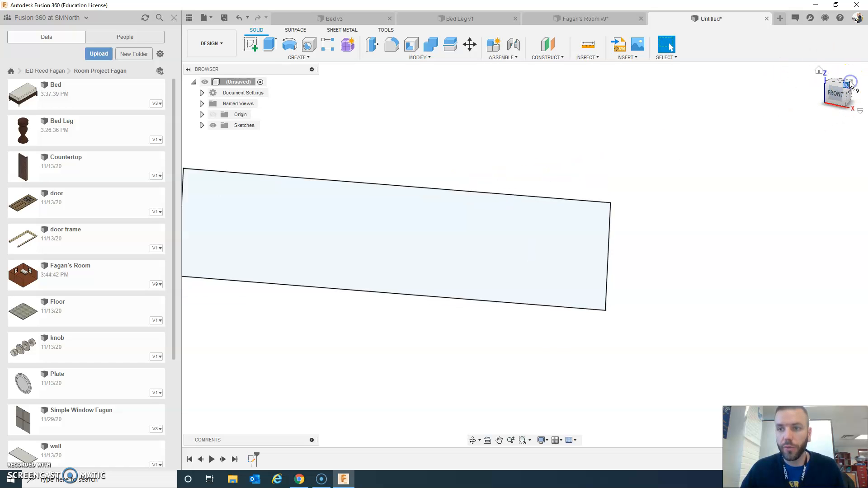
{"action": "left_click", "coordinate": [270, 44]}
{"action": "left_click_drag", "start_coordinate": [435, 190], "coordinate": [509, 147]}
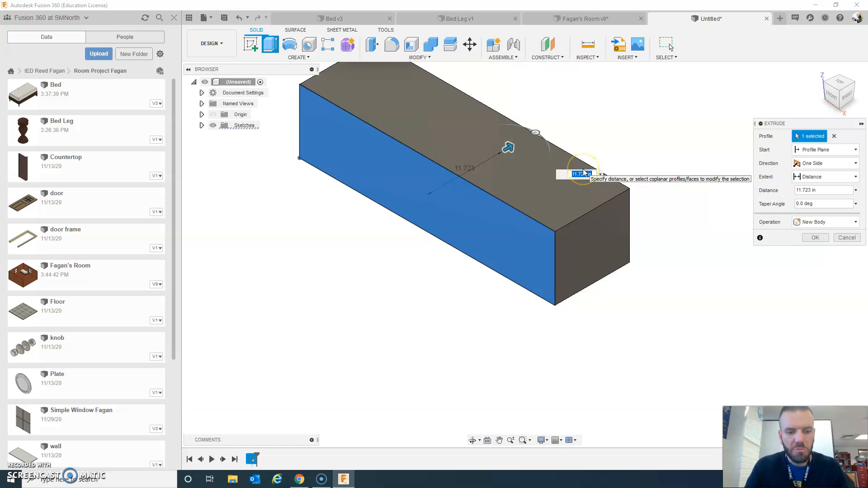
{"action": "scroll", "coordinate": [669, 174], "scroll_direction": "down", "scroll_amount": 3}
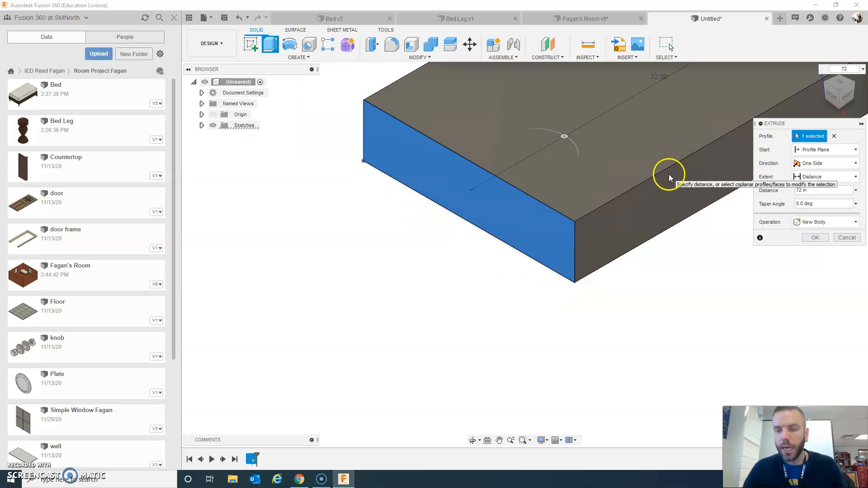
{"action": "middle_click_drag", "start_coordinate": [677, 172], "coordinate": [571, 285]}
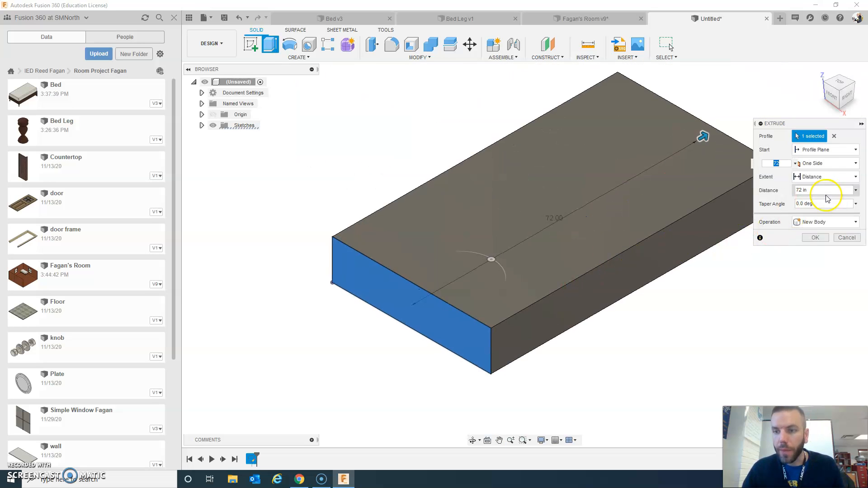
{"action": "left_click", "coordinate": [855, 223]}
{"action": "left_click", "coordinate": [822, 274]}
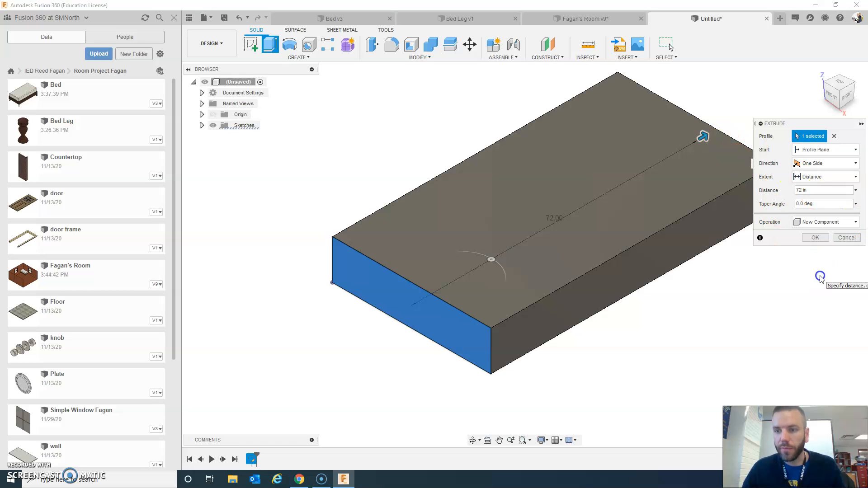
{"action": "left_click", "coordinate": [813, 238]}
- Rename the extruded component as Bed Frame
{"action": "right_click", "coordinate": [252, 138]}
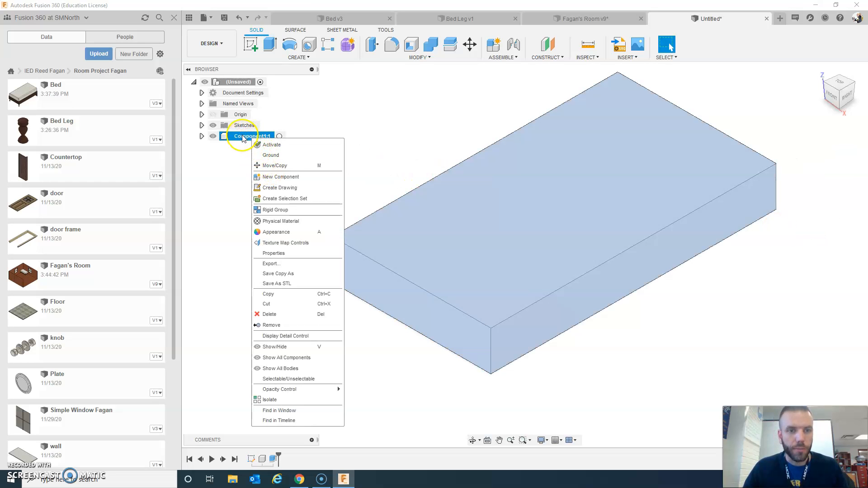
{"action": "left_click", "coordinate": [245, 136]}
{"action": "double_click", "coordinate": [244, 135]}
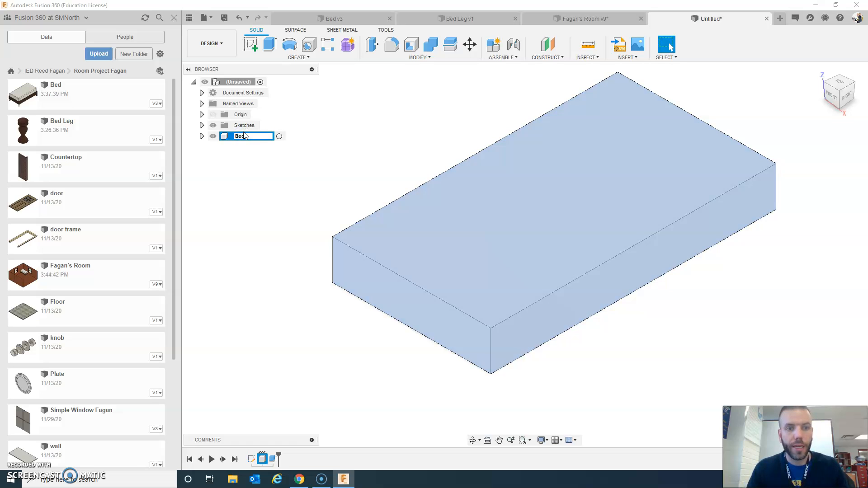
{"action": "key", "text": "Return"}
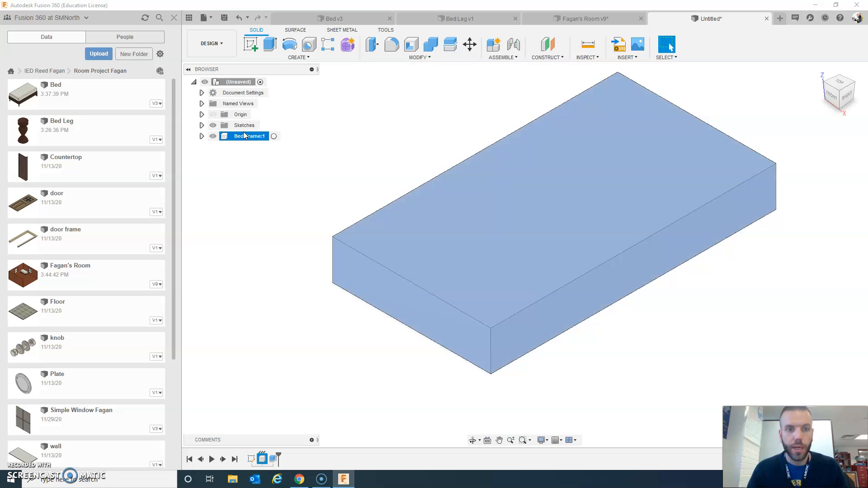
{"action": "left_click", "coordinate": [312, 185]}
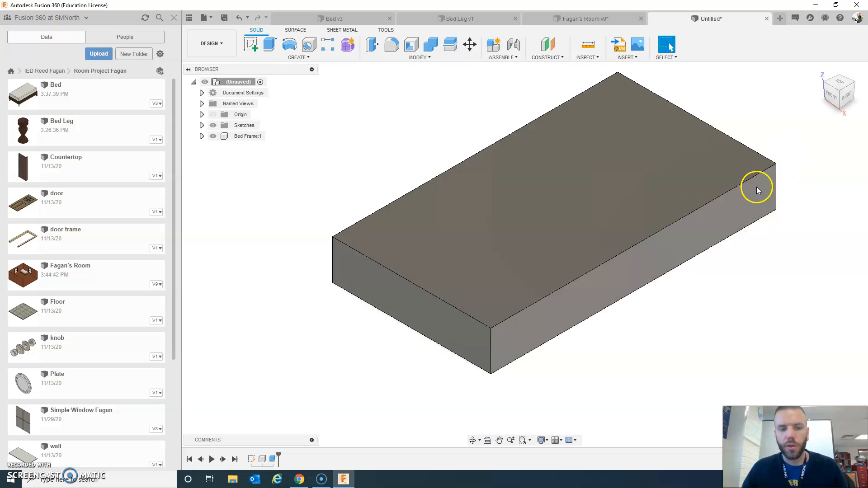
- Start a sketch on the long right-side face of the bed frame
{"action": "left_click", "coordinate": [852, 95]}
{"action": "middle_click_drag", "start_coordinate": [813, 343], "coordinate": [625, 285]}
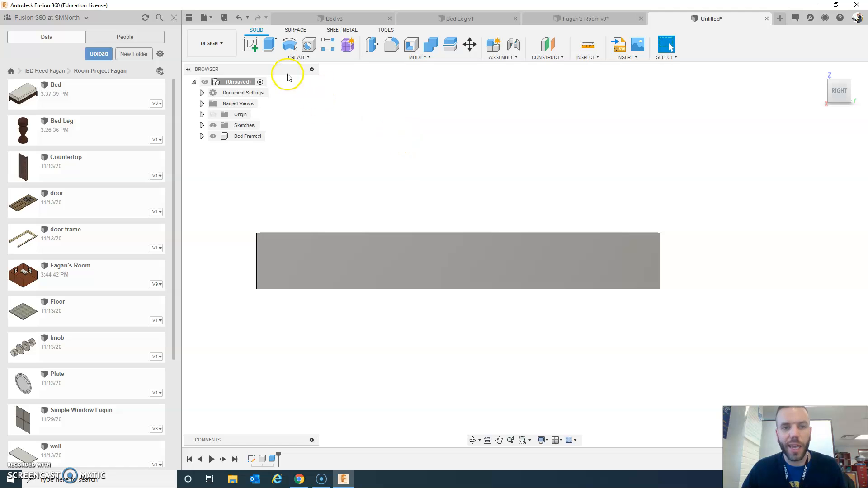
{"action": "left_click", "coordinate": [251, 45]}
{"action": "left_click", "coordinate": [629, 273]}
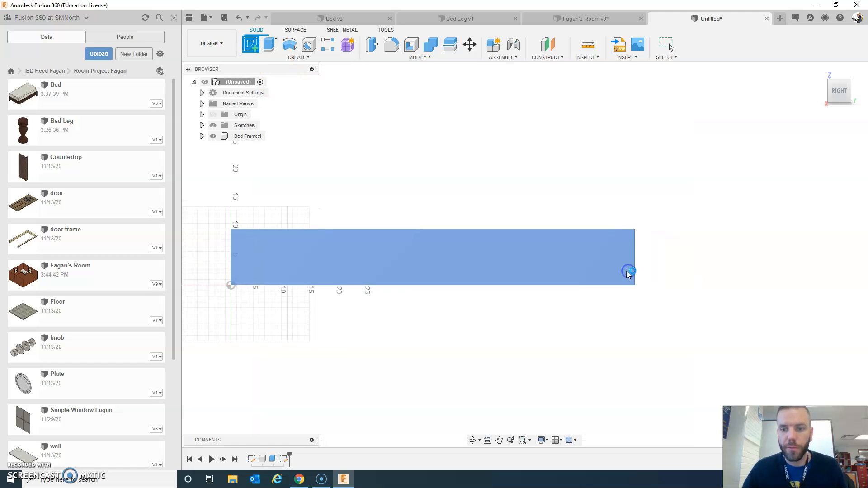
- Sketch a rectangle 1 in wide and 7 in high hanging below the face's lower rear corner, and finish the sketch
{"action": "left_click", "coordinate": [271, 45]}
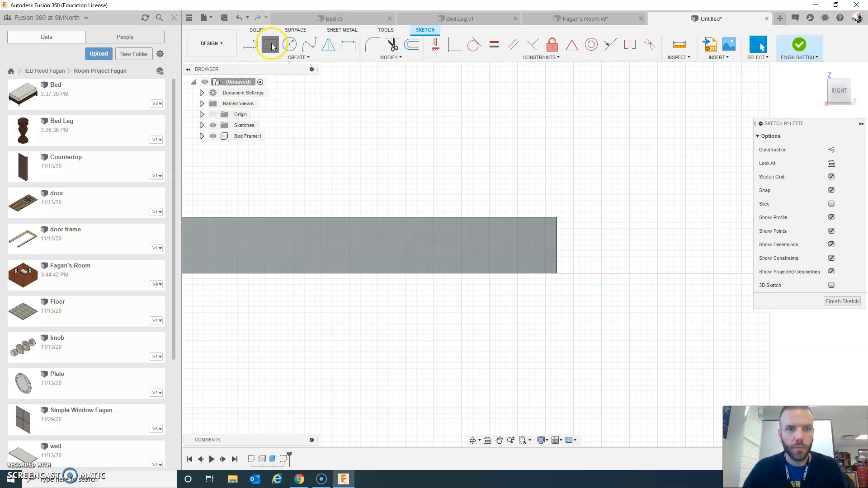
{"action": "scroll", "coordinate": [561, 276], "scroll_direction": "up", "scroll_amount": 3}
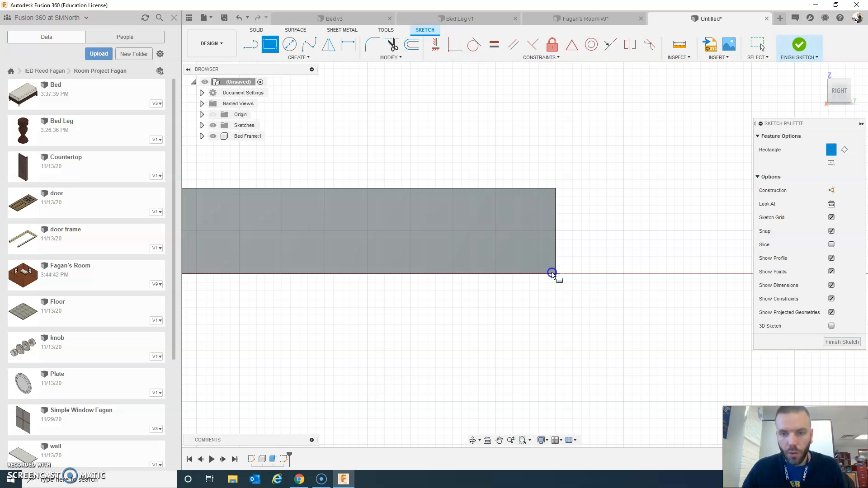
{"action": "left_click", "coordinate": [553, 273]}
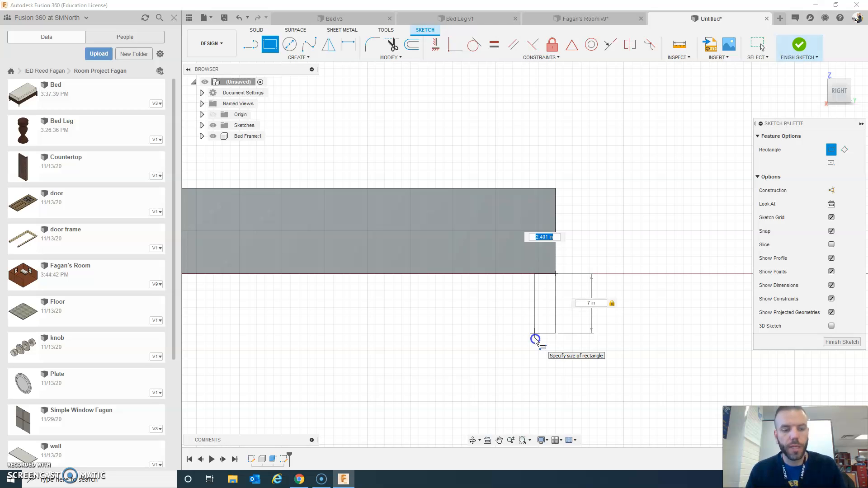
{"action": "key", "text": "Tab"}
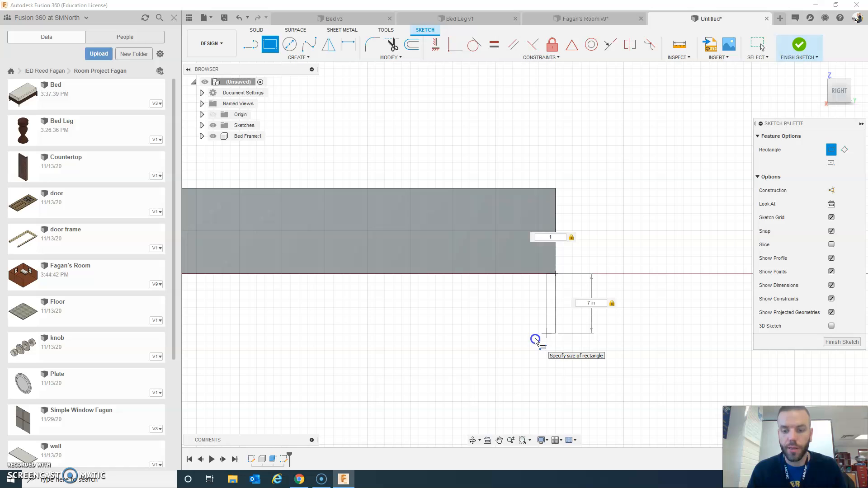
{"action": "key", "text": "Return"}
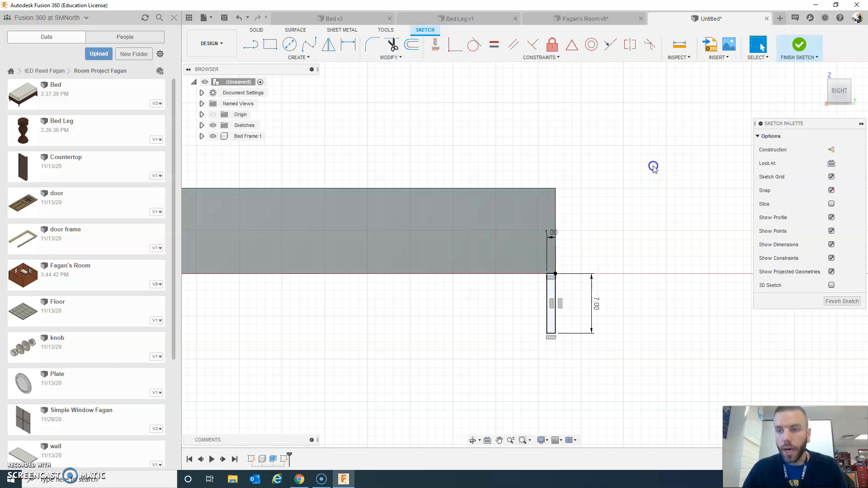
{"action": "left_click", "coordinate": [852, 84]}
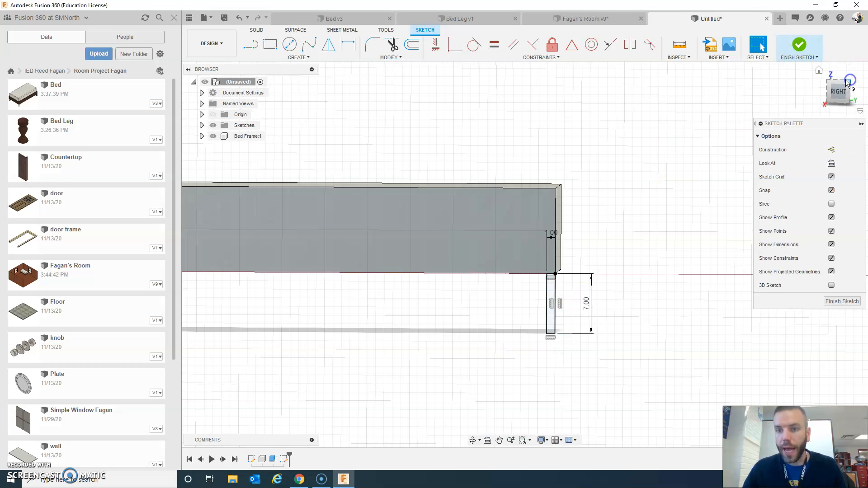
{"action": "left_click", "coordinate": [799, 44]}
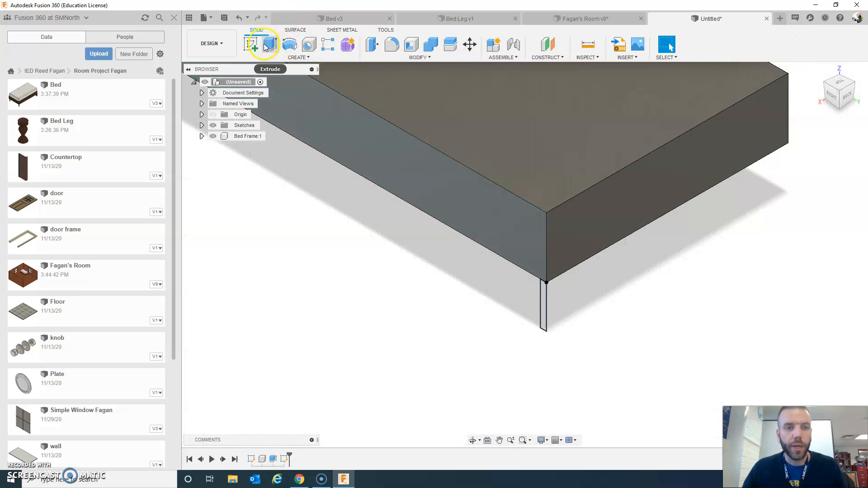
- Extrude the 1 by 7 in rectangle -40 in across the bed's width, joining it to the bed frame
{"action": "left_click", "coordinate": [266, 48]}
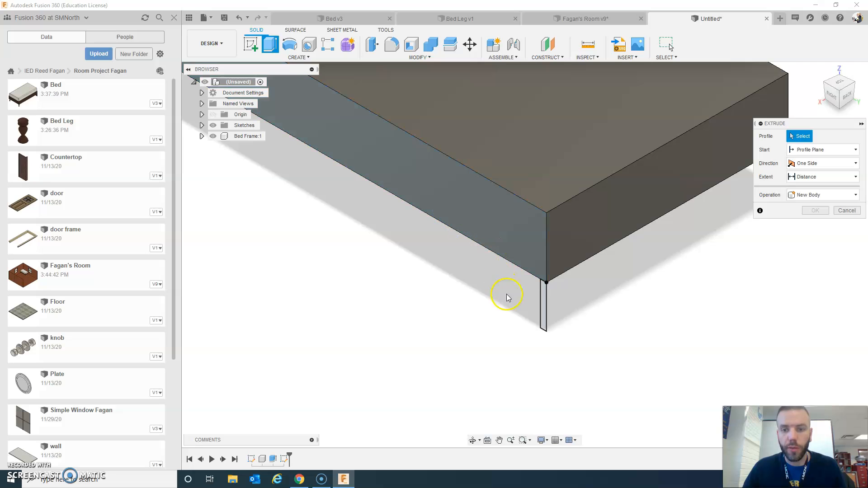
{"action": "left_click", "coordinate": [539, 309]}
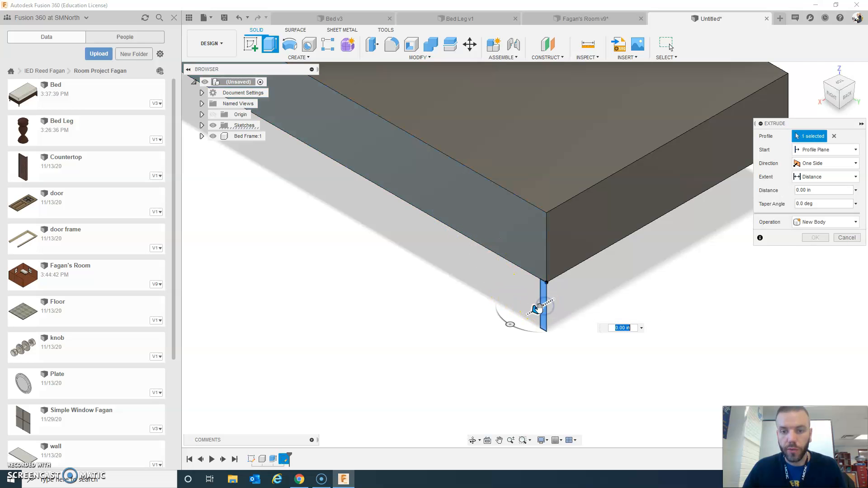
{"action": "left_click_drag", "start_coordinate": [537, 311], "coordinate": [622, 259]}
{"action": "left_click", "coordinate": [809, 190]}
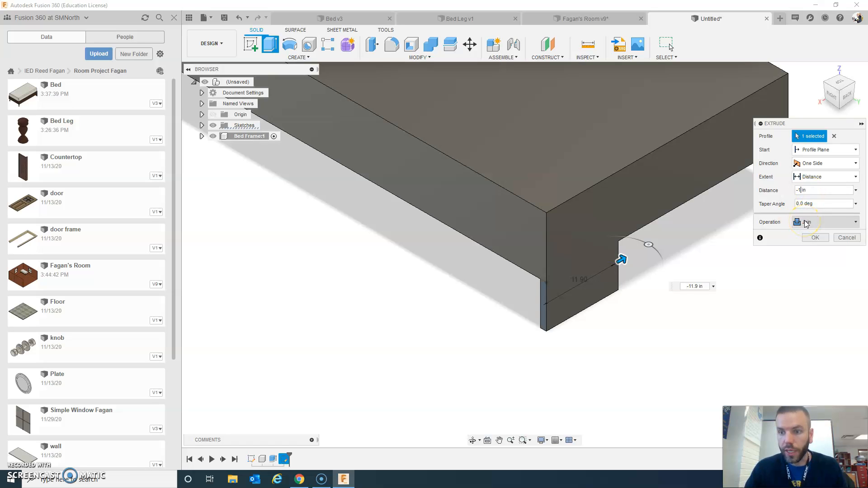
{"action": "key", "text": "BackSpace"}
{"action": "type", "text": "40"}
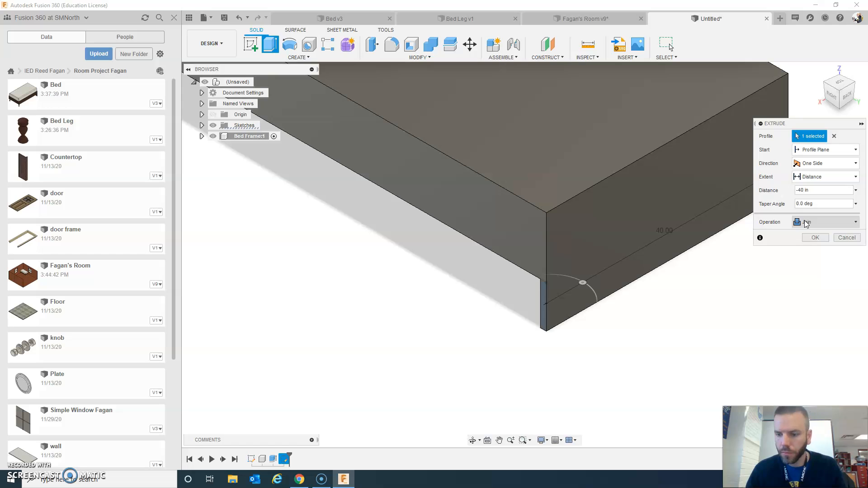
{"action": "key", "text": "Return"}
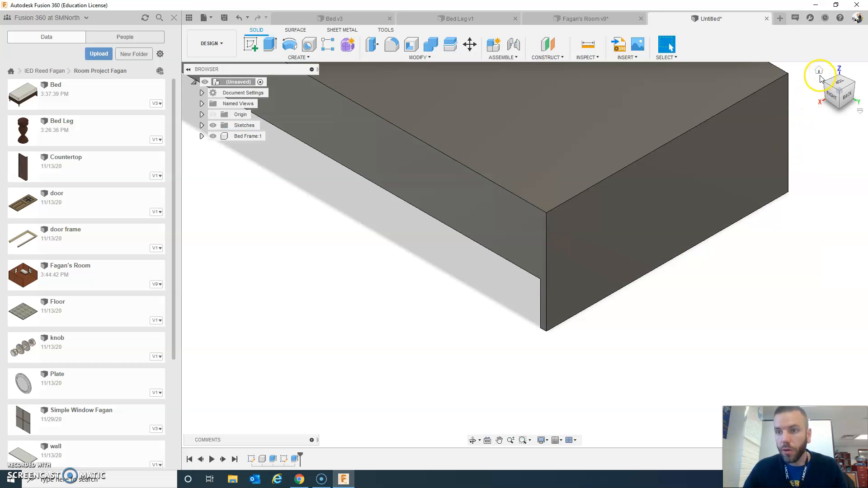
- Apply the Mahogany physical material from the Wood category to the whole bed frame
{"action": "left_click", "coordinate": [819, 71]}
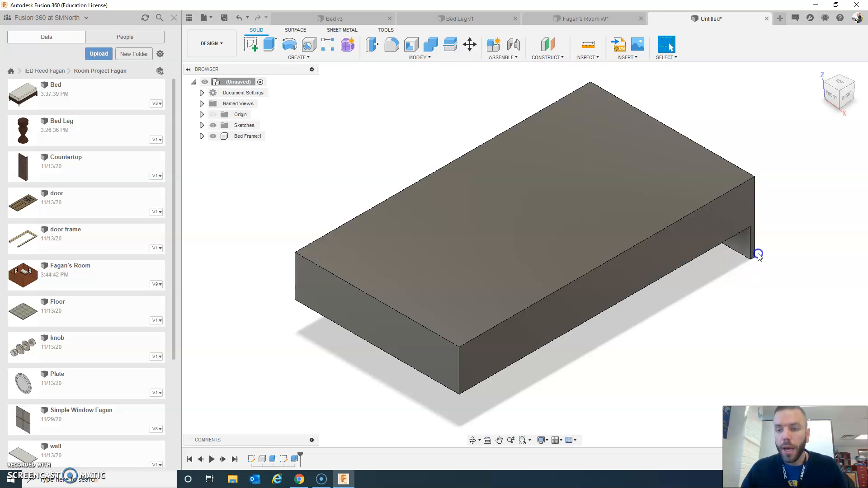
{"action": "left_click", "coordinate": [441, 58]}
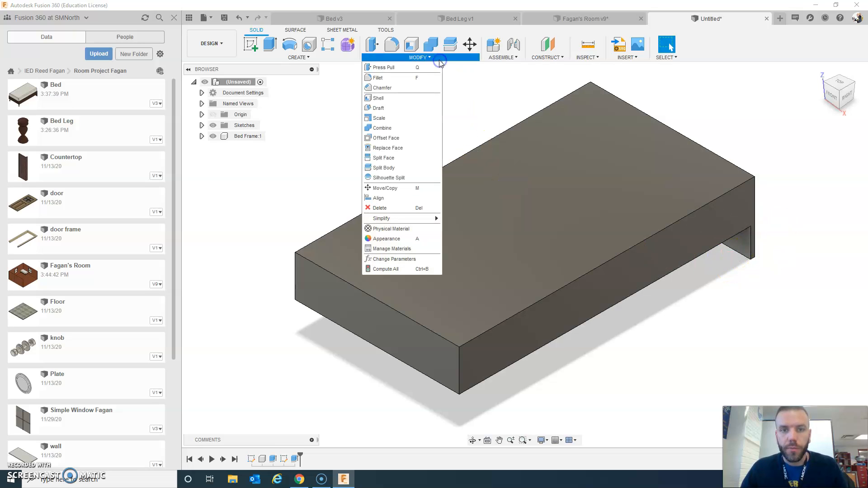
{"action": "left_click", "coordinate": [394, 230]}
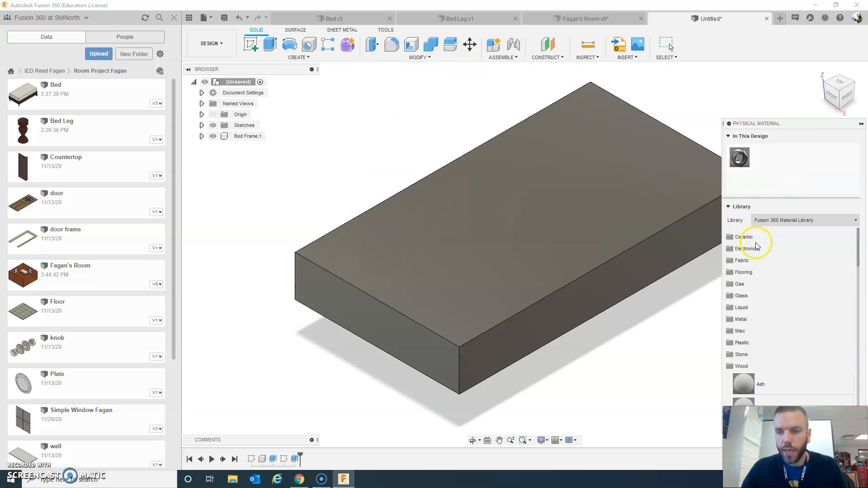
{"action": "scroll", "coordinate": [796, 285], "scroll_direction": "down", "scroll_amount": 2}
{"action": "scroll", "coordinate": [798, 284], "scroll_direction": "down", "scroll_amount": 8}
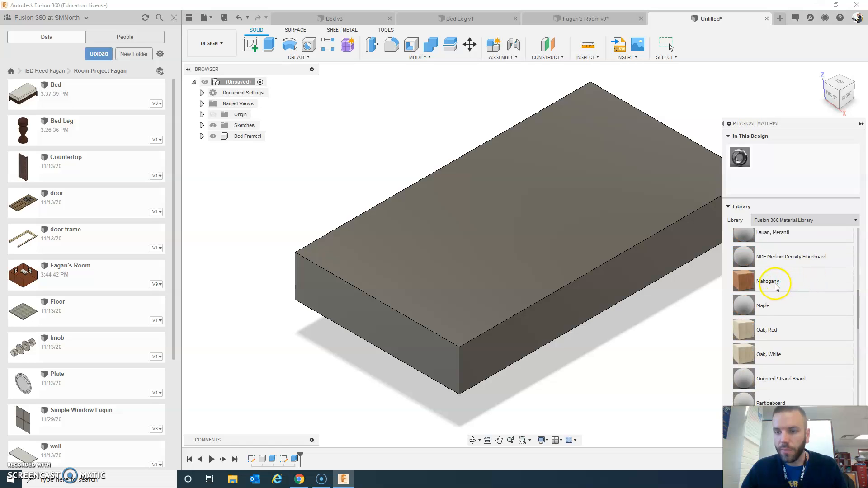
{"action": "left_click_drag", "start_coordinate": [776, 285], "coordinate": [666, 244]}
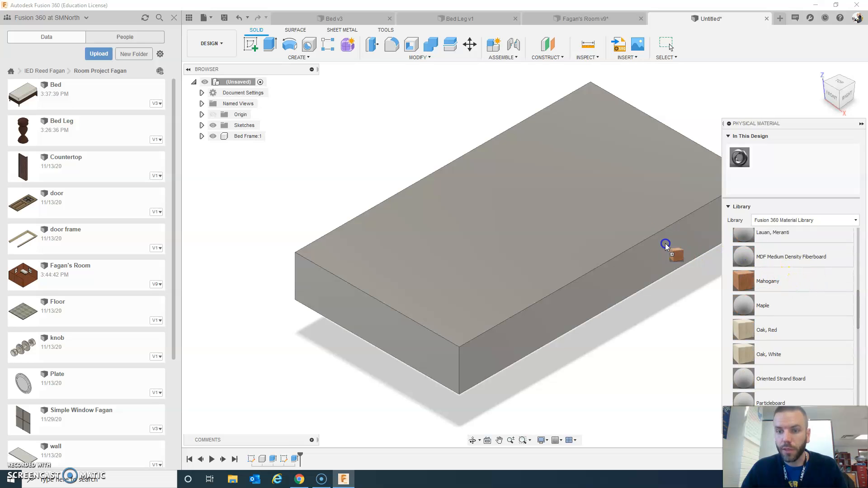
{"action": "left_click_drag", "start_coordinate": [607, 238], "coordinate": [607, 238]}
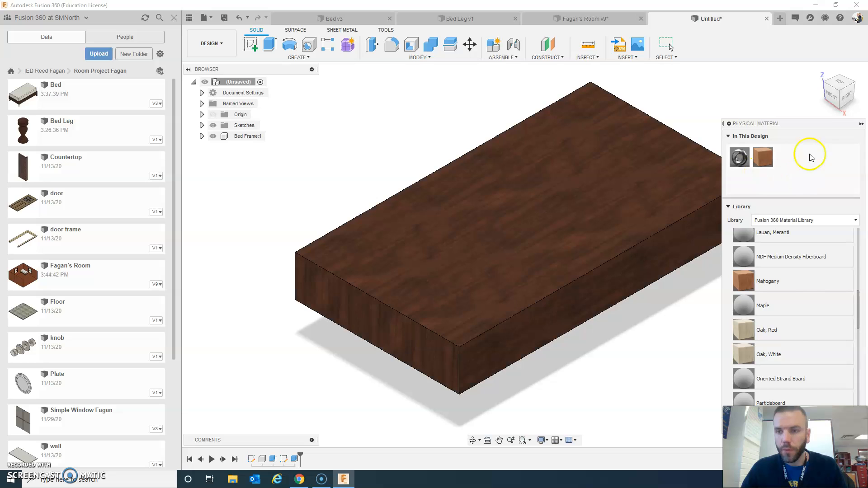
{"action": "left_click_drag", "start_coordinate": [801, 124], "coordinate": [761, 78]}
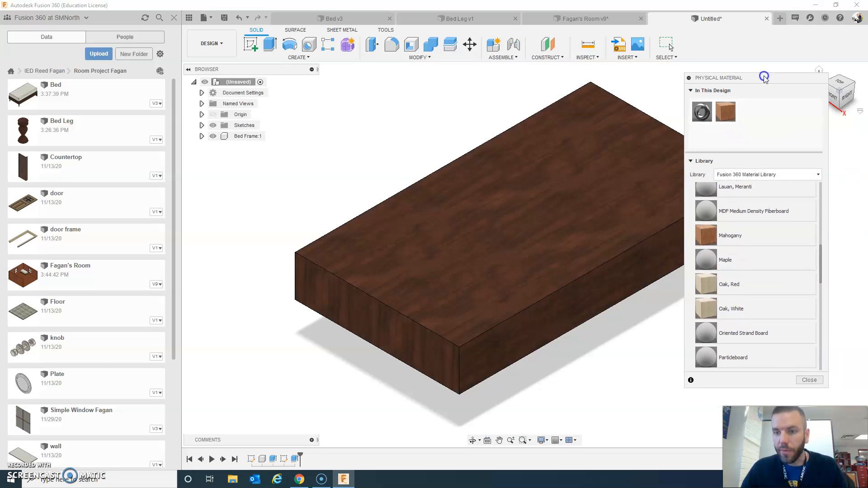
{"action": "left_click", "coordinate": [806, 381]}
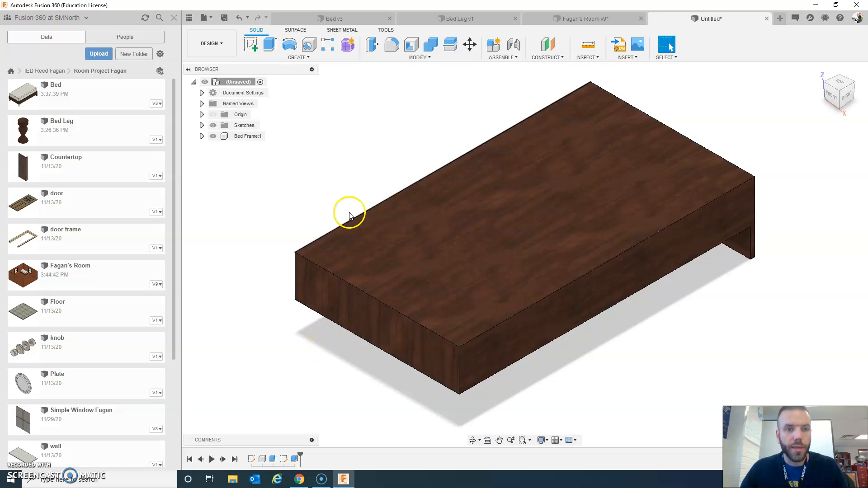
- Start a sketch on the frame's front end face and draw a rectangle 10 in high and 38 in wide standing on its upper edge
{"action": "right_click", "coordinate": [367, 309]}
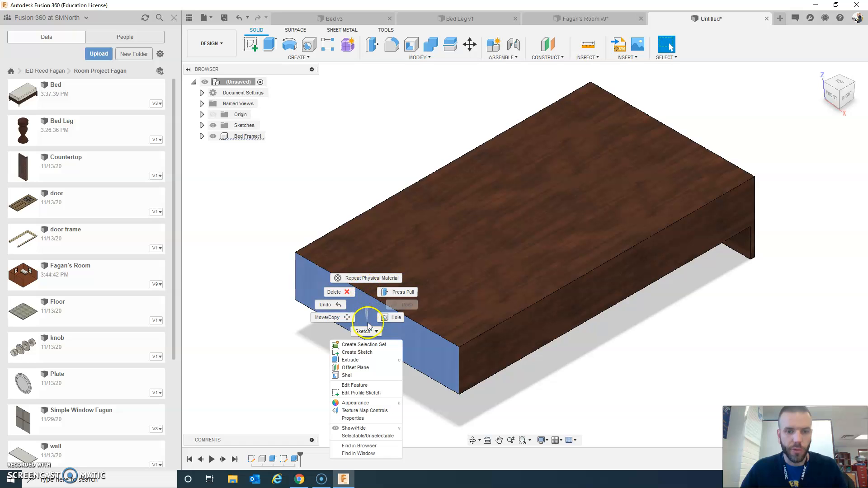
{"action": "left_click", "coordinate": [360, 353]}
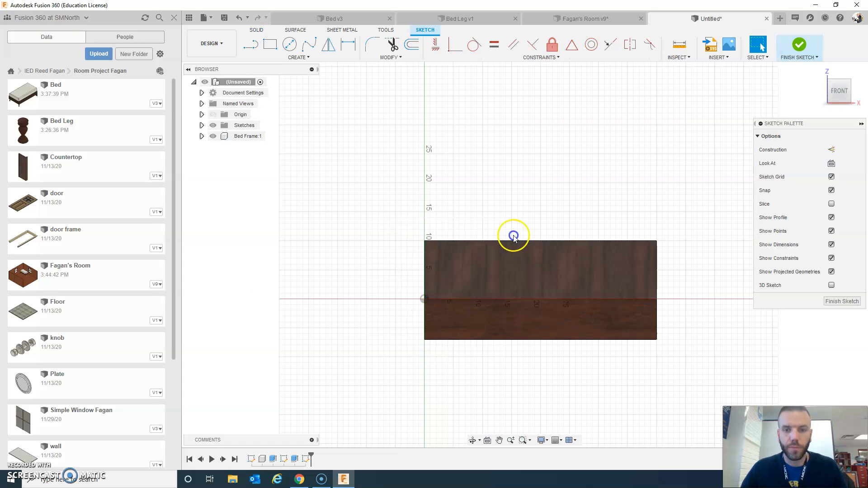
{"action": "left_click", "coordinate": [270, 44]}
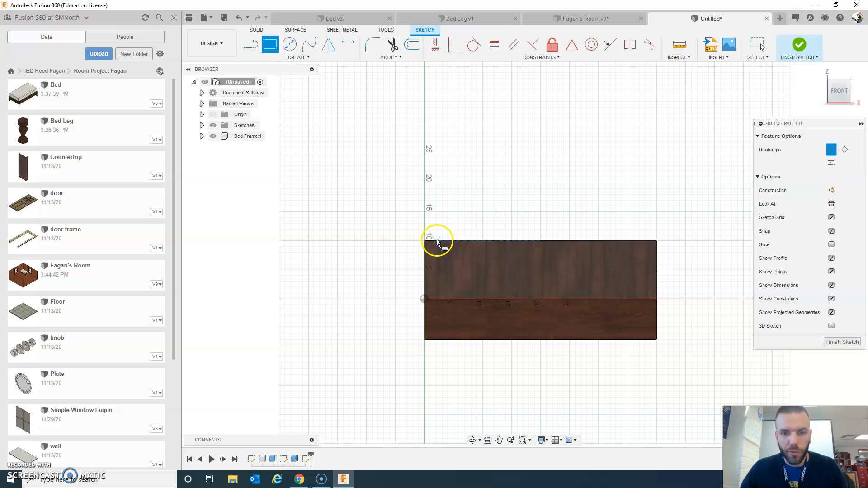
{"action": "left_click", "coordinate": [433, 241]}
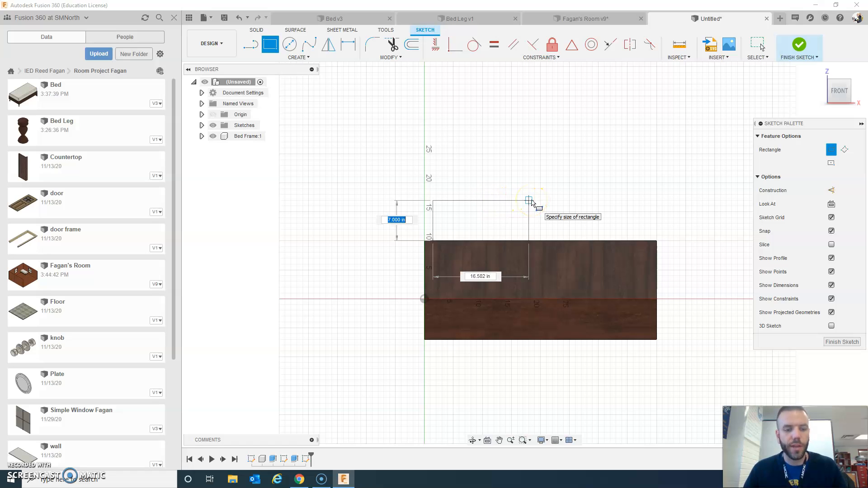
{"action": "key", "text": "Tab"}
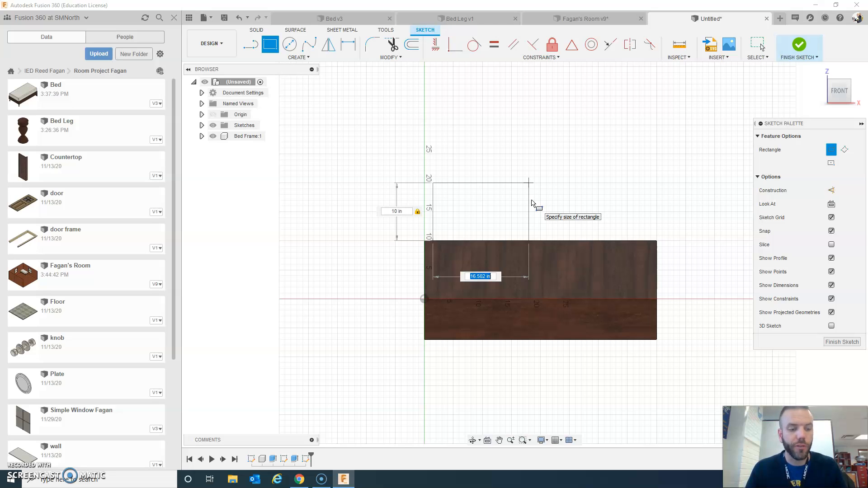
{"action": "key", "text": "Tab"}
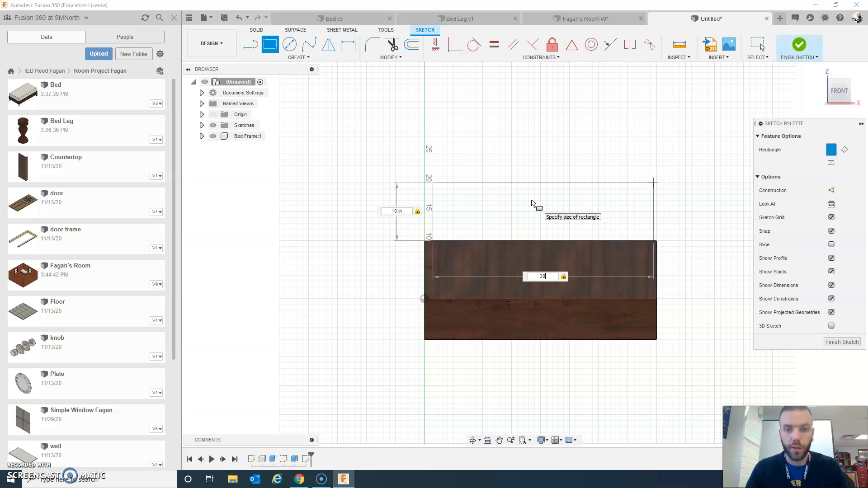
{"action": "key", "text": "Return"}
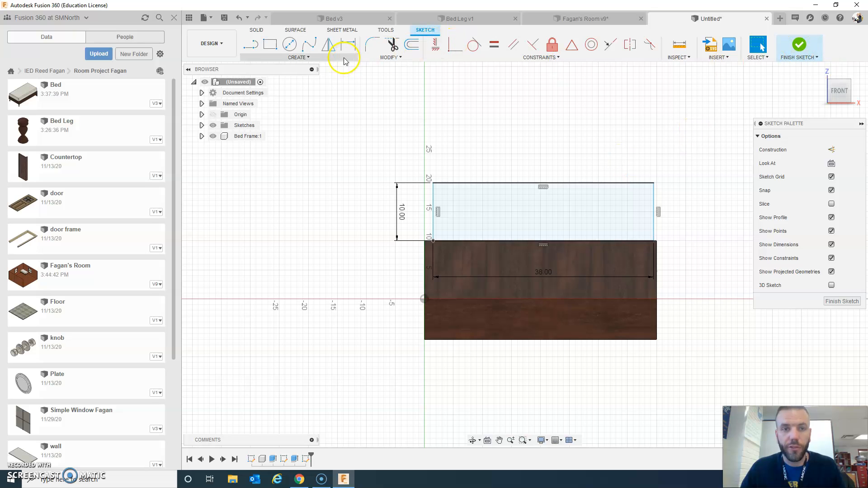
- Project the left vertical edge of the frame's front face into the sketch
{"action": "left_click", "coordinate": [307, 58]}
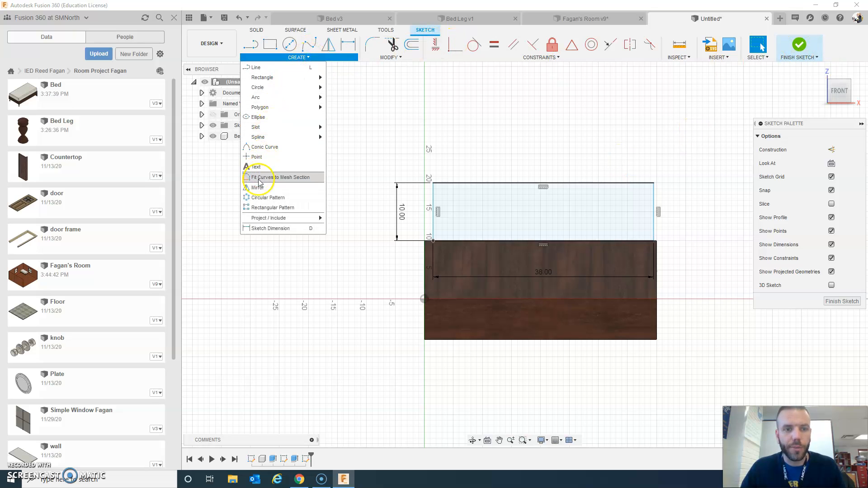
{"action": "mouse_move", "coordinate": [271, 218]}
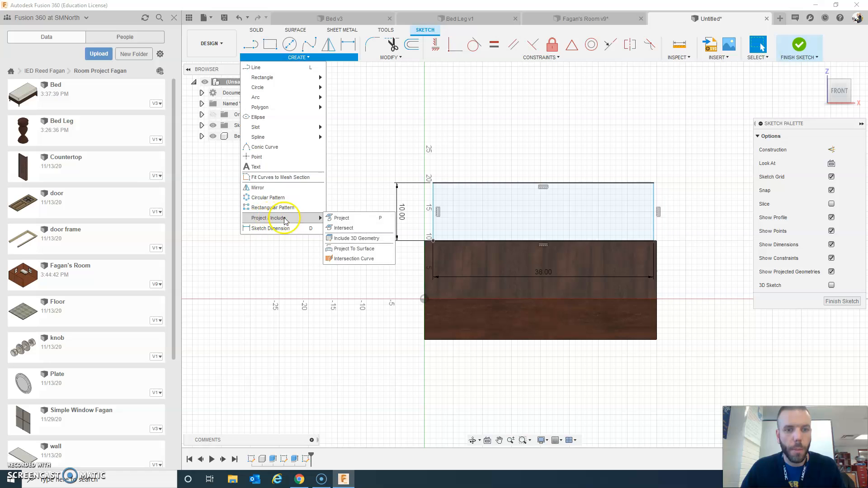
{"action": "left_click", "coordinate": [343, 218]}
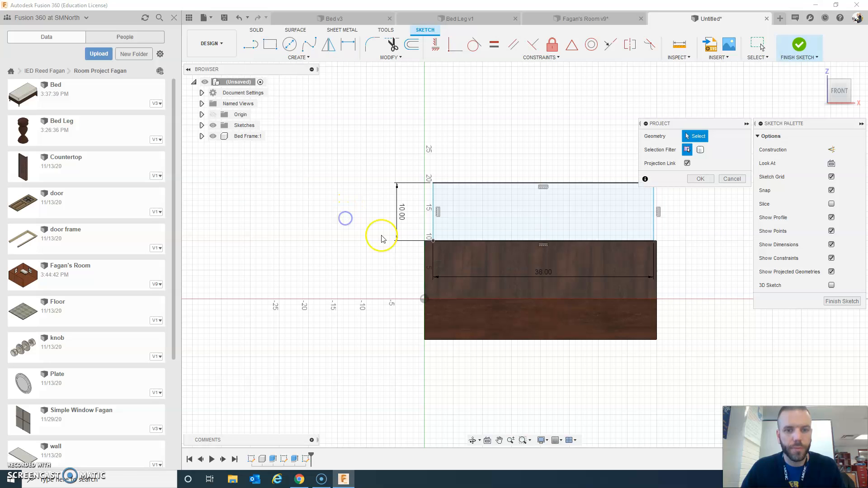
{"action": "left_click", "coordinate": [423, 268]}
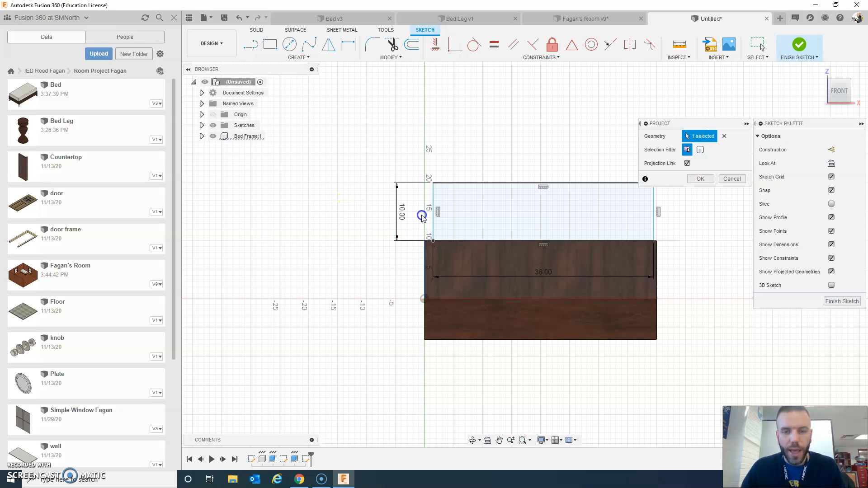
{"action": "left_click", "coordinate": [702, 179]}
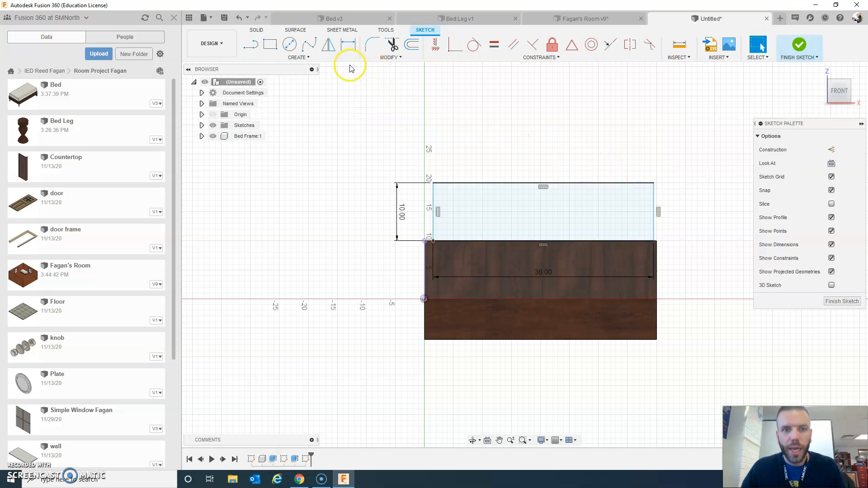
- Dimension the rectangle's left side 1 in from the projected frame edge and finish the sketch
{"action": "left_click", "coordinate": [349, 44]}
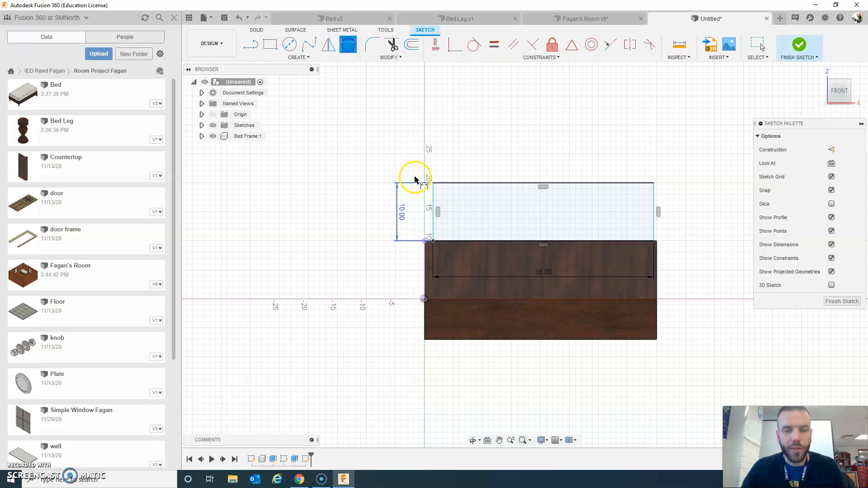
{"action": "left_click", "coordinate": [426, 255]}
{"action": "left_click", "coordinate": [433, 224]}
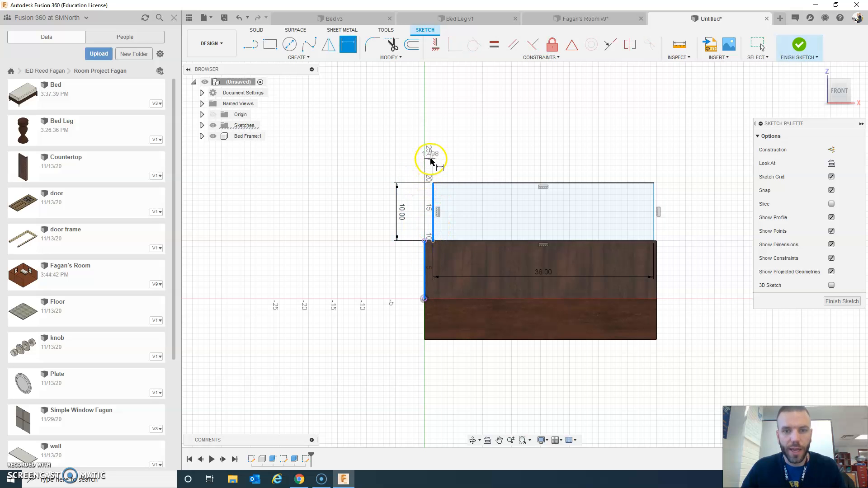
{"action": "left_click", "coordinate": [431, 161]}
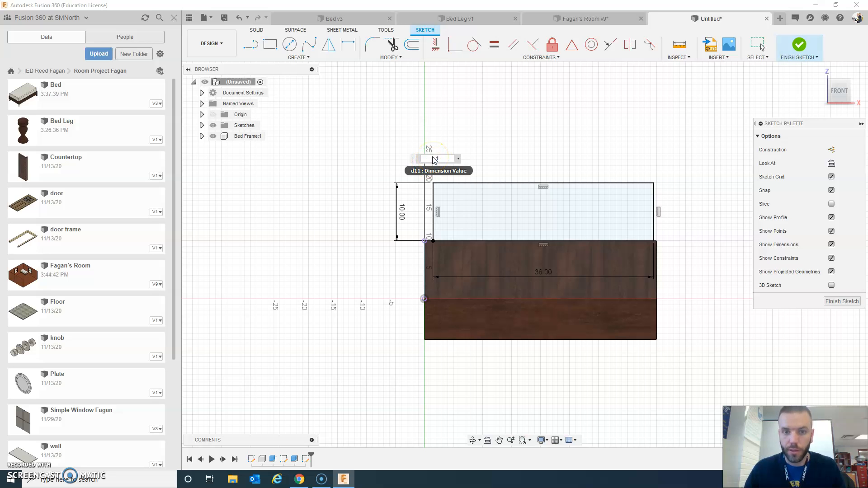
{"action": "type", "text": "1"}
{"action": "key", "text": "Return"}
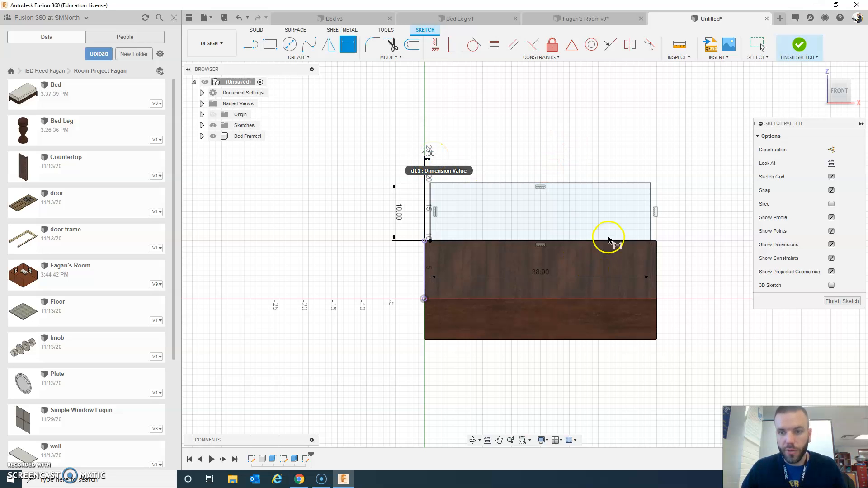
{"action": "left_click", "coordinate": [799, 45]}
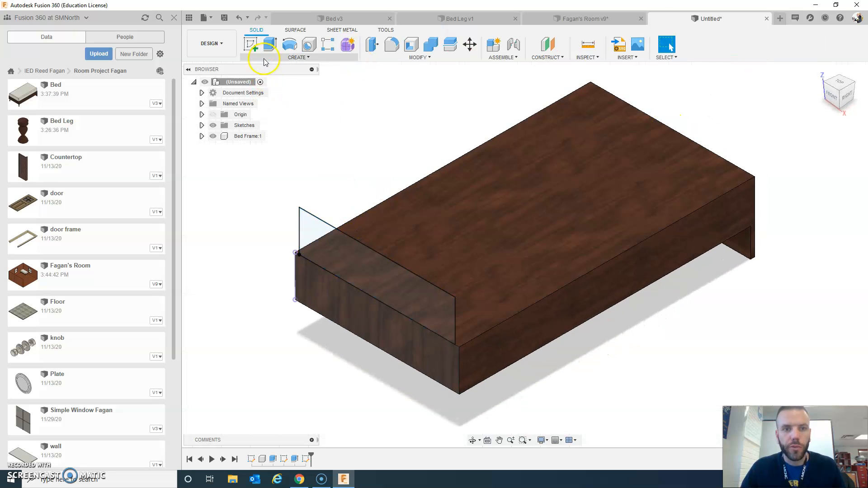
- Extrude the mattress rectangle -72 in along the length of the bed frame as a new component
{"action": "left_click", "coordinate": [270, 45]}
{"action": "left_click_drag", "start_coordinate": [379, 276], "coordinate": [453, 232]}
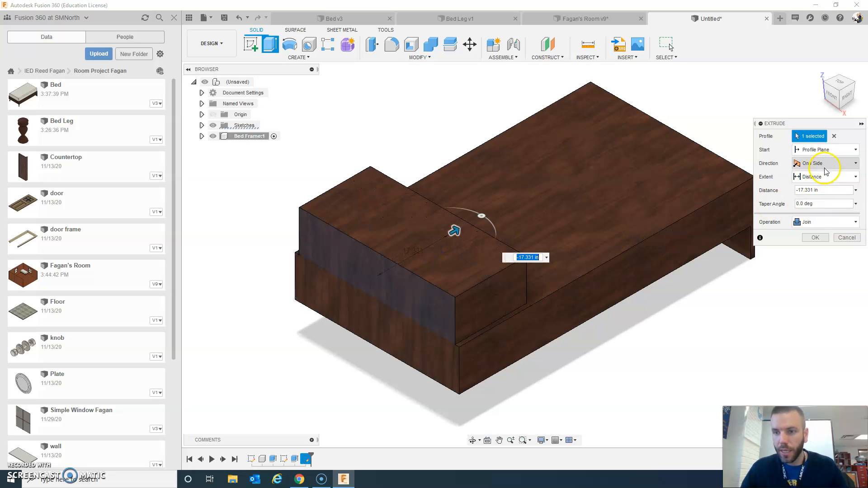
{"action": "left_click_drag", "start_coordinate": [822, 192], "coordinate": [808, 193]}
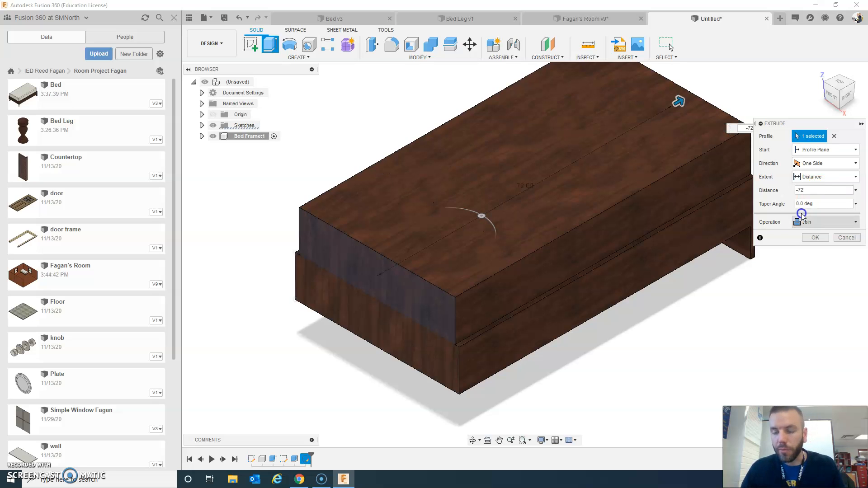
{"action": "left_click", "coordinate": [809, 236]}
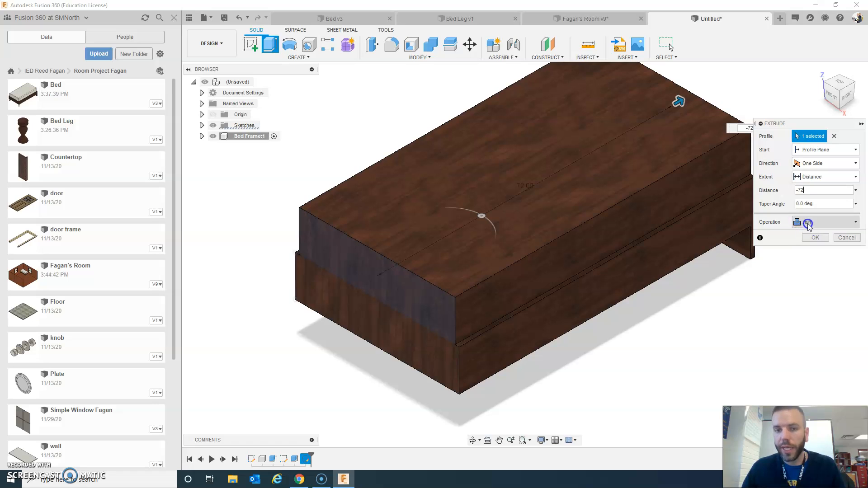
{"action": "left_click", "coordinate": [856, 225]}
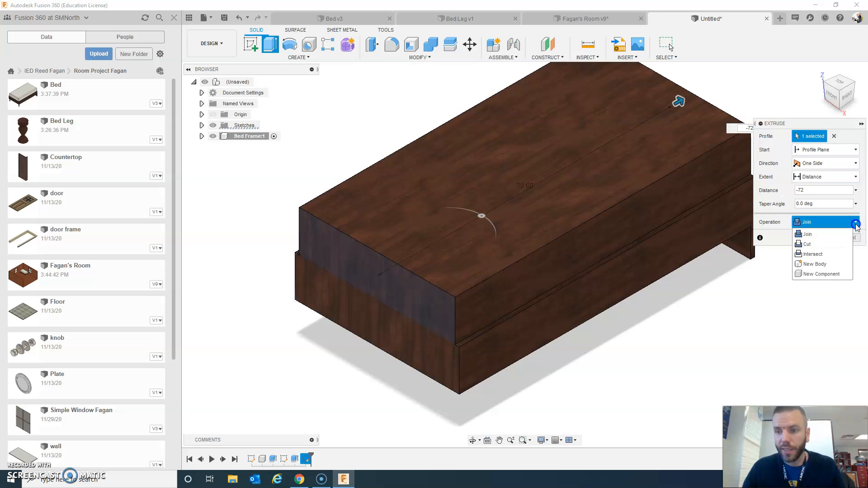
{"action": "left_click", "coordinate": [819, 274]}
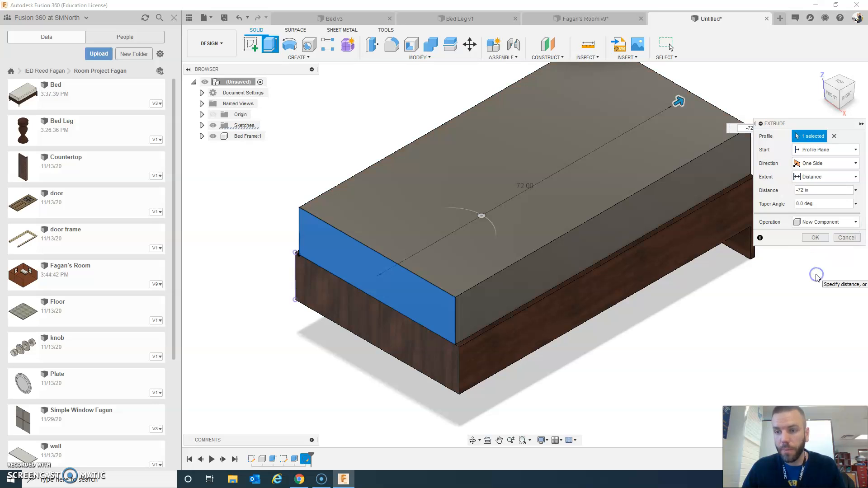
{"action": "left_click", "coordinate": [812, 238]}
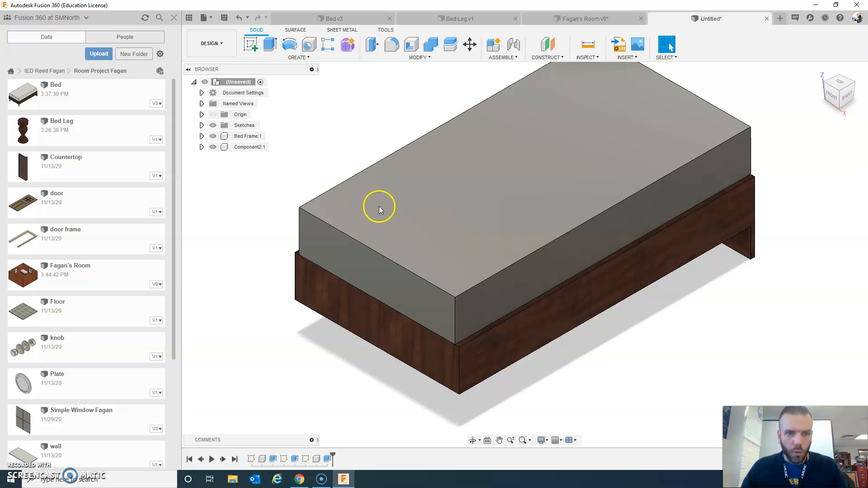
- Rename the newly extruded component above the bed frame as Mattress
{"action": "right_click", "coordinate": [242, 148]}
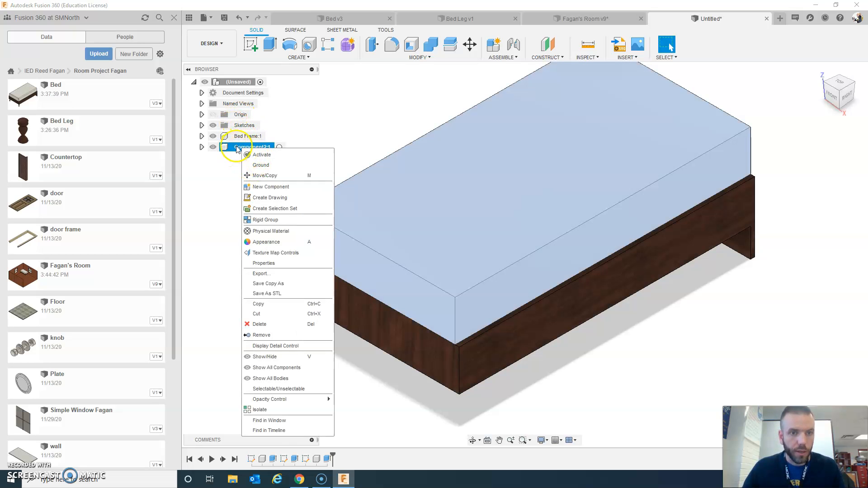
{"action": "double_click", "coordinate": [242, 147]}
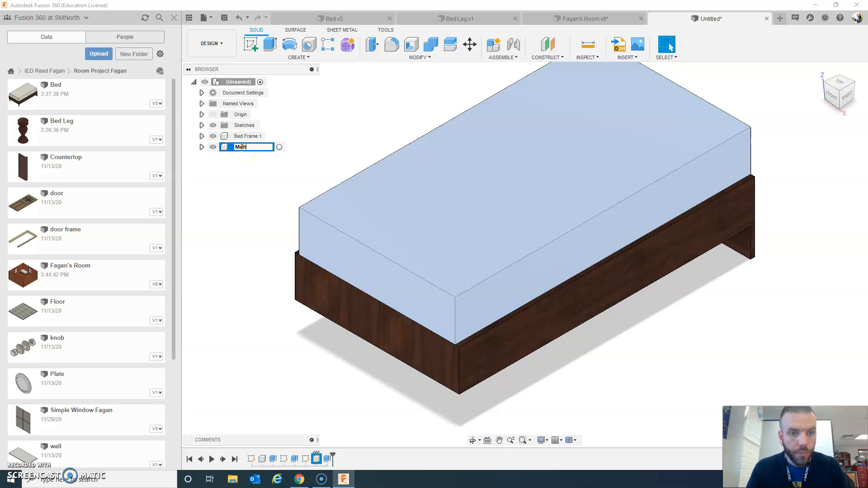
{"action": "type", "text": "Mattress"}
{"action": "key", "text": "Return"}
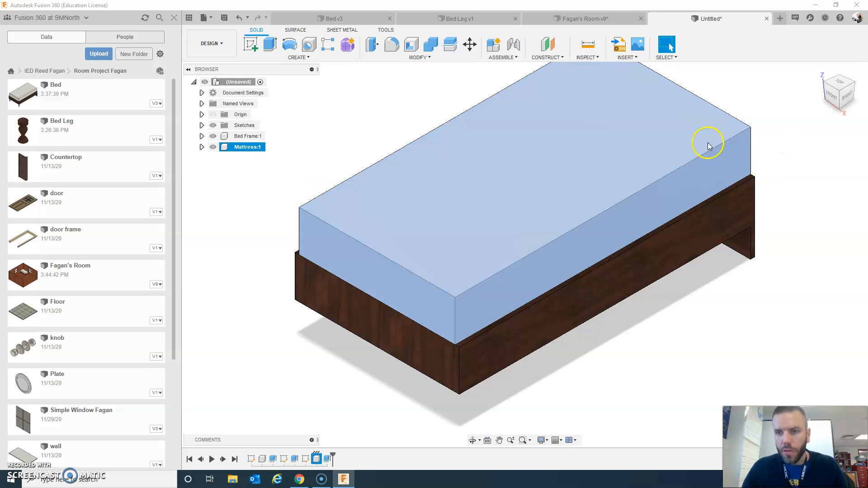
{"action": "left_click", "coordinate": [369, 117]}
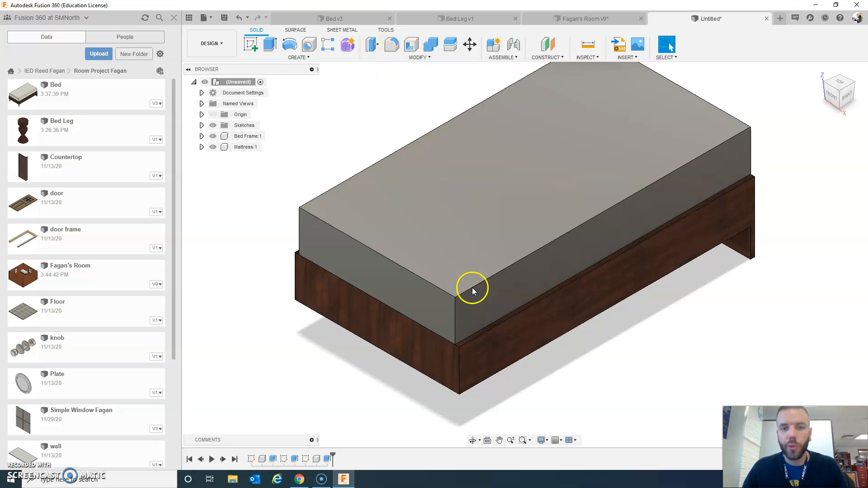
- Fillet the two long upper edges of the mattress with a 2 in constant radius
{"action": "left_click", "coordinate": [393, 47]}
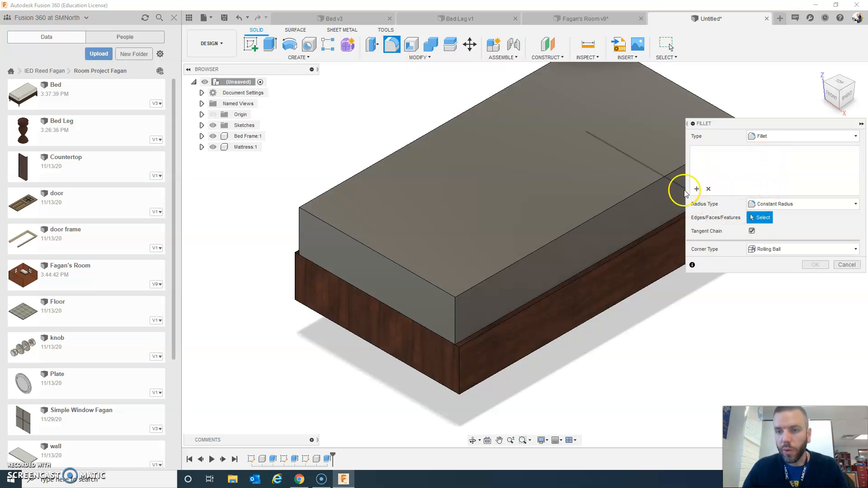
{"action": "left_click", "coordinate": [627, 197]}
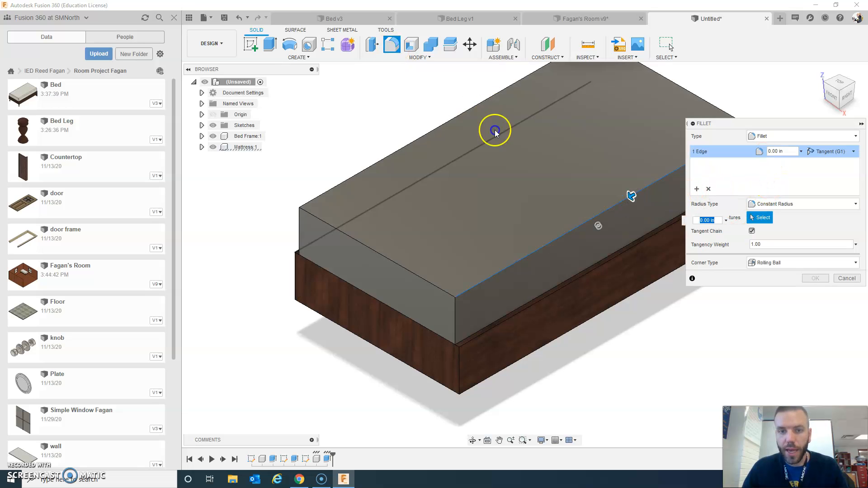
{"action": "left_click", "coordinate": [451, 119]}
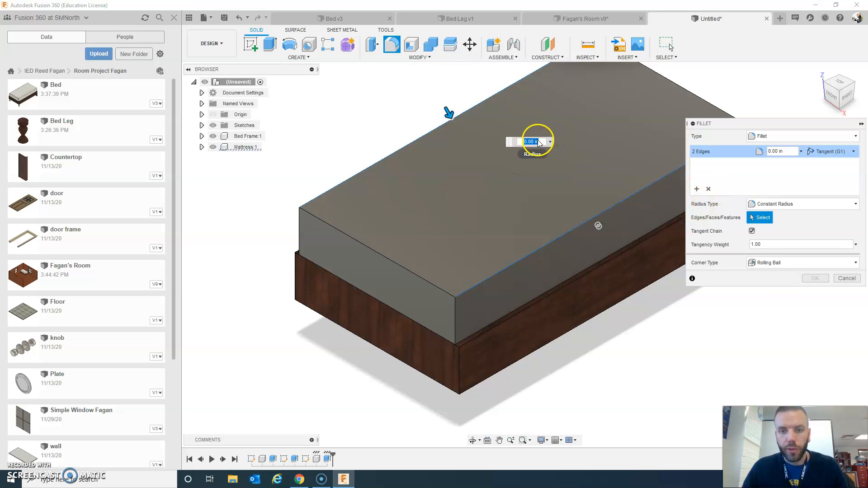
{"action": "type", "text": "2"}
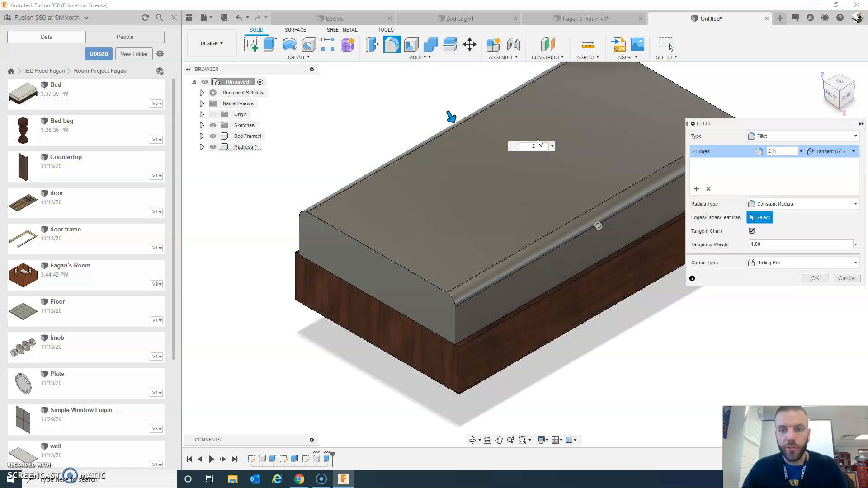
{"action": "left_click", "coordinate": [830, 94]}
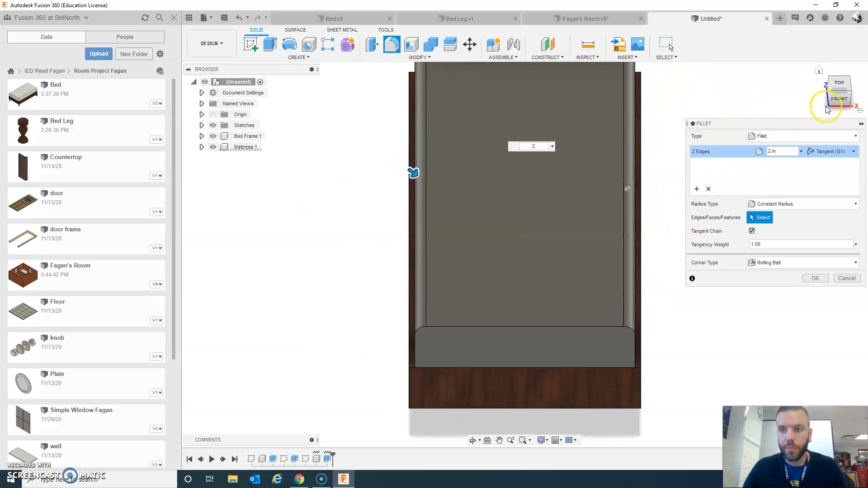
{"action": "left_click", "coordinate": [840, 99]}
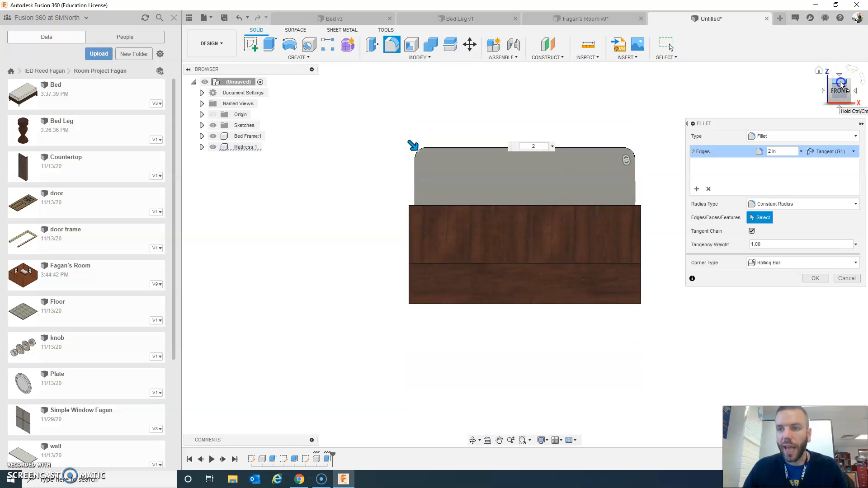
{"action": "left_click", "coordinate": [841, 84]}
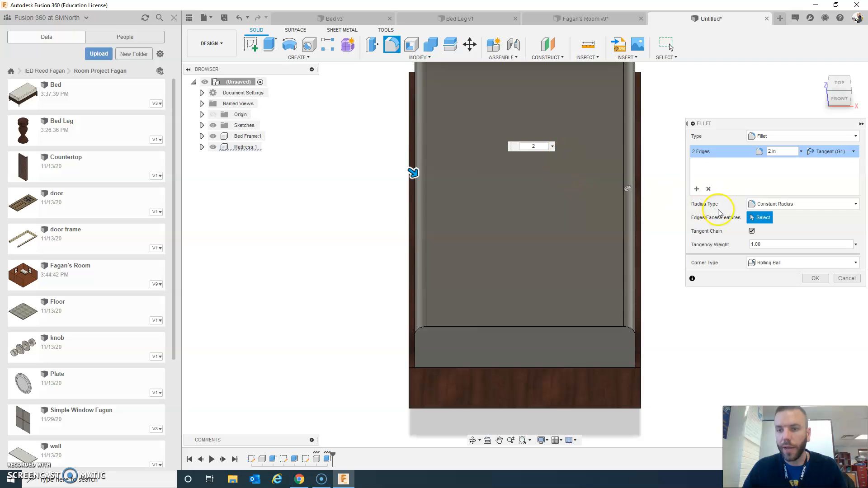
{"action": "left_click", "coordinate": [817, 279]}
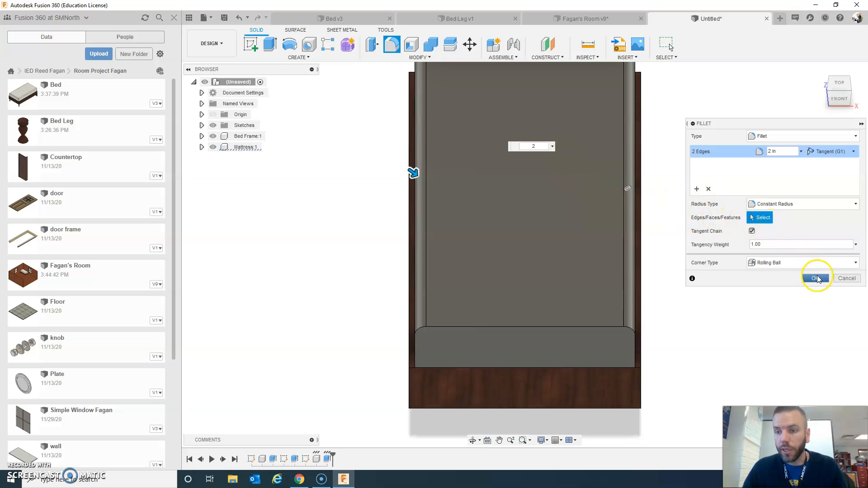
- Fillet the edges around both short end faces of the mattress with a 1 in radius
{"action": "left_click", "coordinate": [852, 90]}
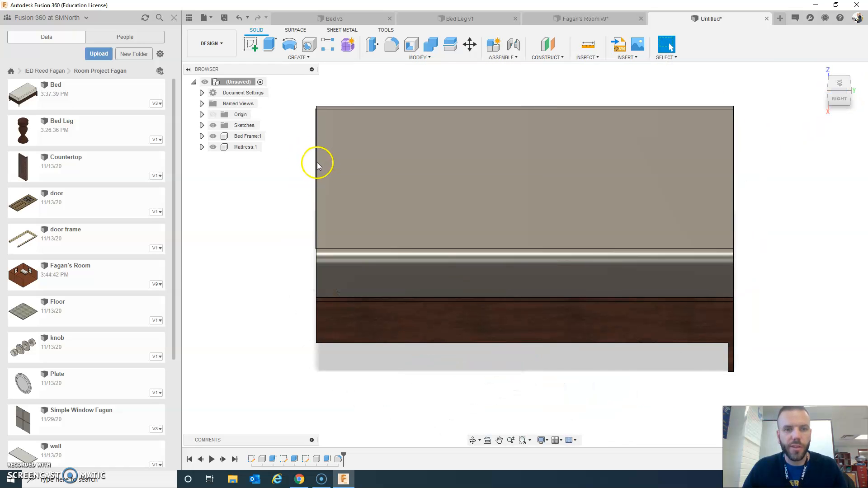
{"action": "left_click", "coordinate": [392, 44]}
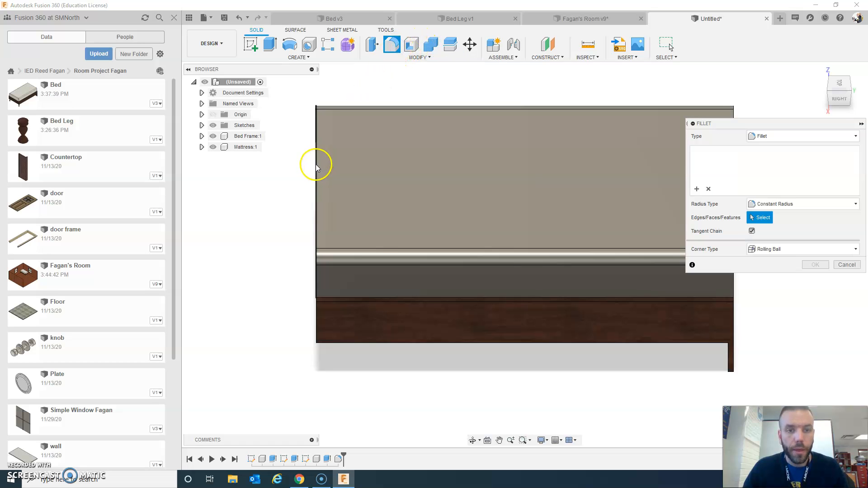
{"action": "left_click", "coordinate": [317, 161]}
{"action": "left_click_drag", "start_coordinate": [728, 122], "coordinate": [731, 172]}
{"action": "left_click", "coordinate": [733, 157]}
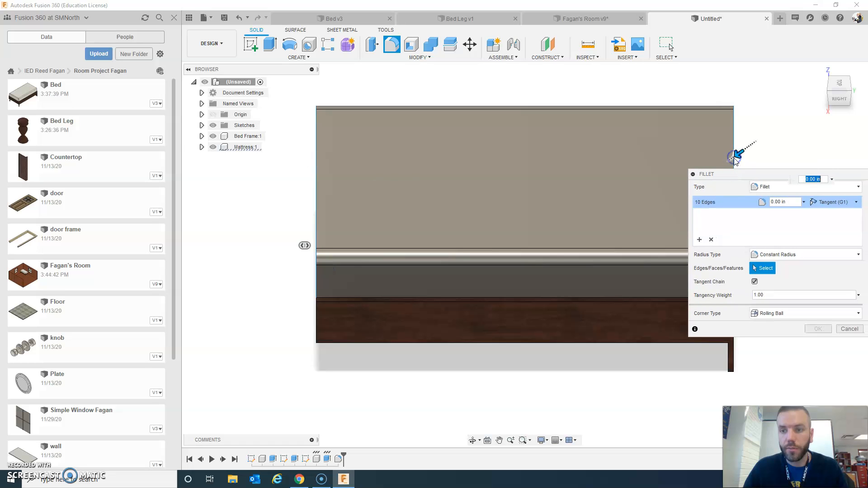
{"action": "left_click_drag", "start_coordinate": [739, 154], "coordinate": [738, 155]}
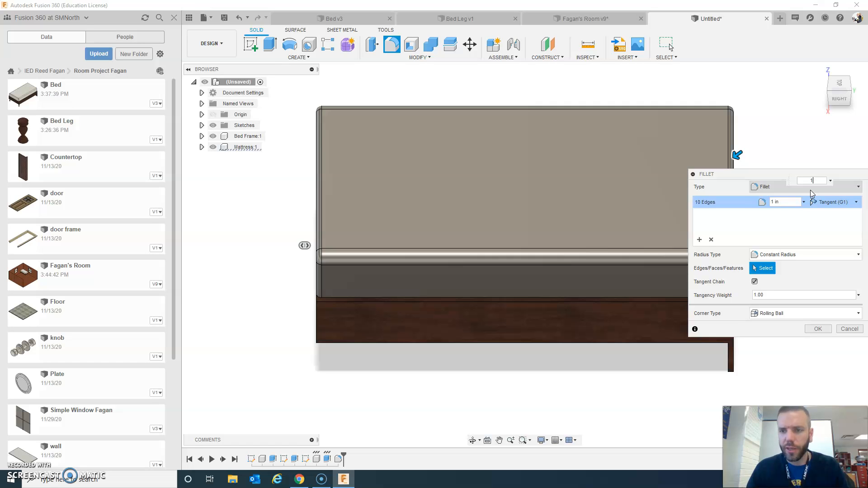
{"action": "key", "text": "Return"}
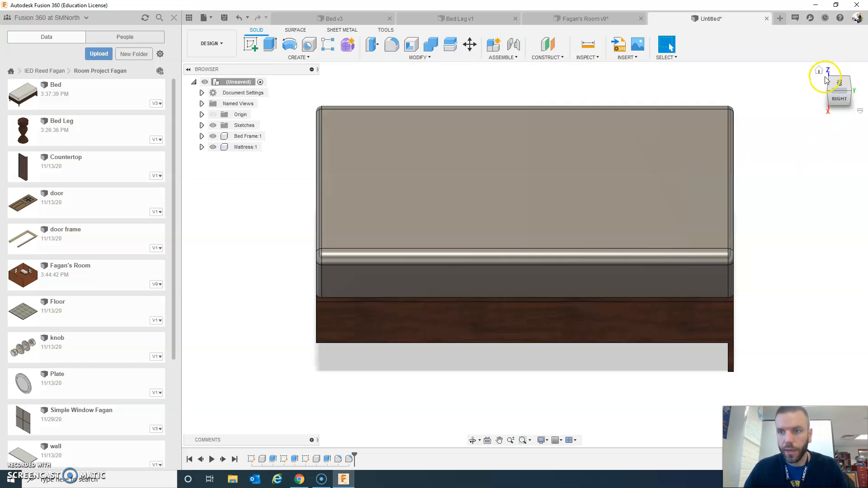
- Apply the Powder Coat (White) appearance from the Powder Coat Smooth paint category to the whole mattress
{"action": "left_click", "coordinate": [824, 71]}
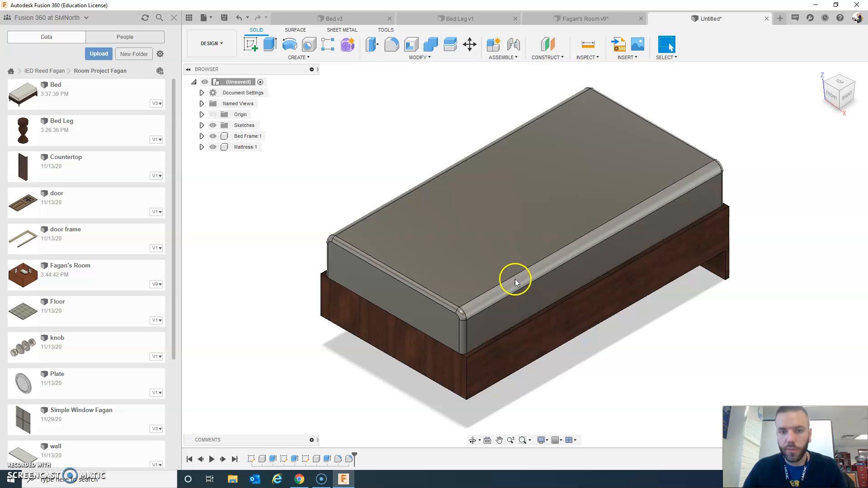
{"action": "left_click", "coordinate": [418, 58]}
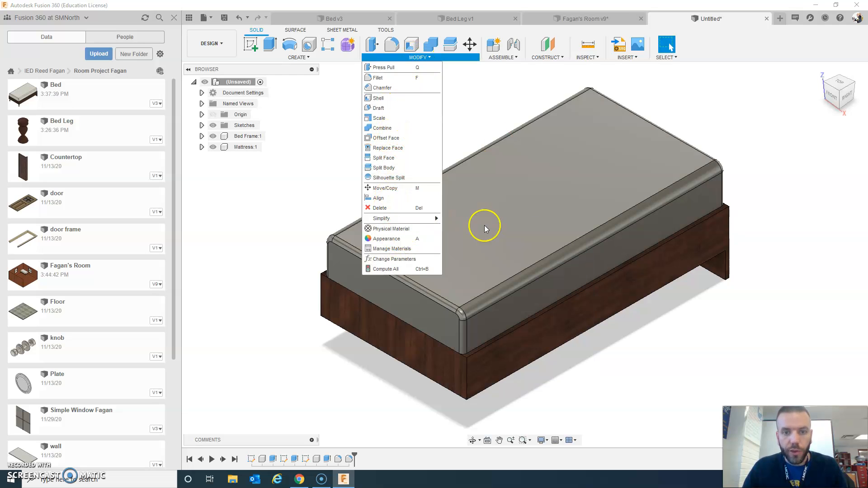
{"action": "left_click", "coordinate": [387, 239]}
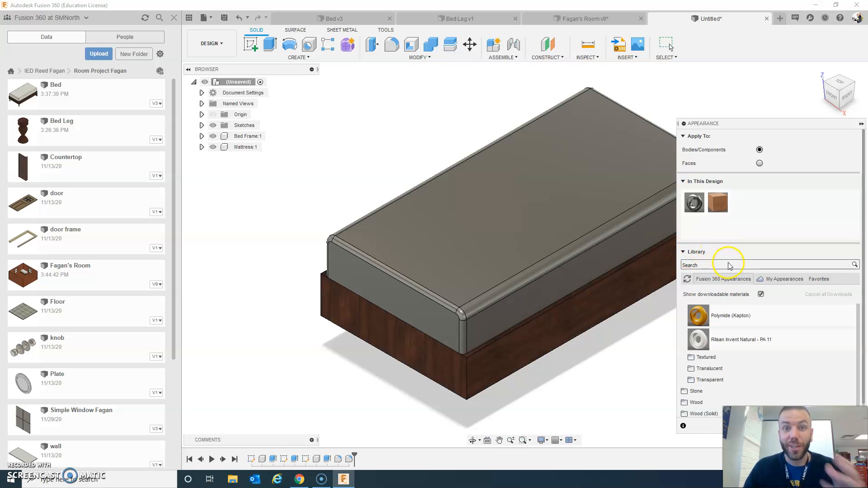
{"action": "scroll", "coordinate": [737, 300], "scroll_direction": "down", "scroll_amount": 1}
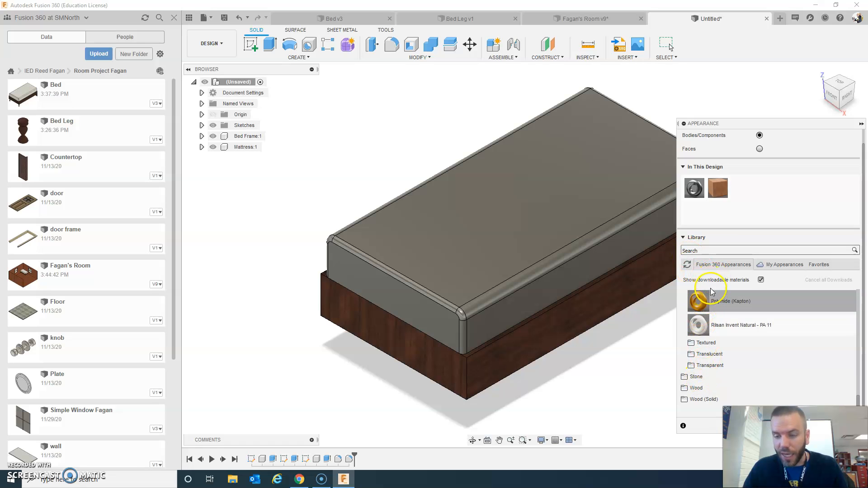
{"action": "scroll", "coordinate": [724, 307], "scroll_direction": "up", "scroll_amount": 10}
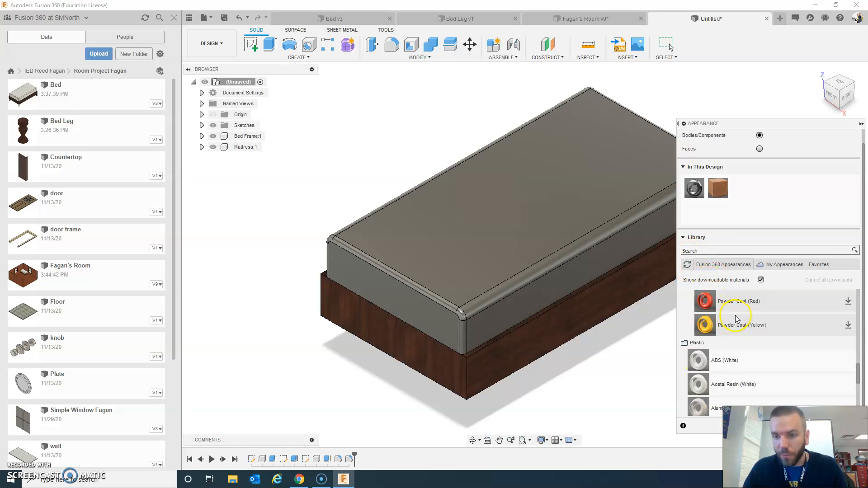
{"action": "scroll", "coordinate": [737, 321], "scroll_direction": "up", "scroll_amount": 5}
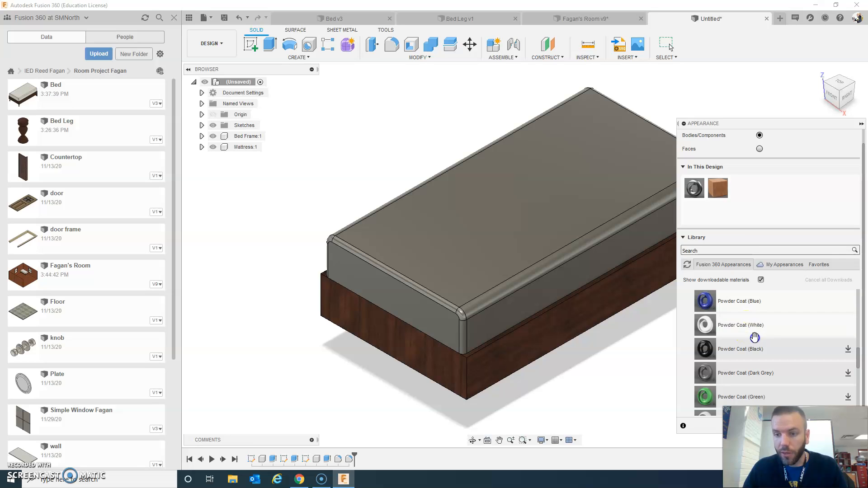
{"action": "scroll", "coordinate": [744, 329], "scroll_direction": "up", "scroll_amount": 3}
{"action": "left_click", "coordinate": [858, 342]}
{"action": "left_click_drag", "start_coordinate": [858, 342], "coordinate": [858, 293]}
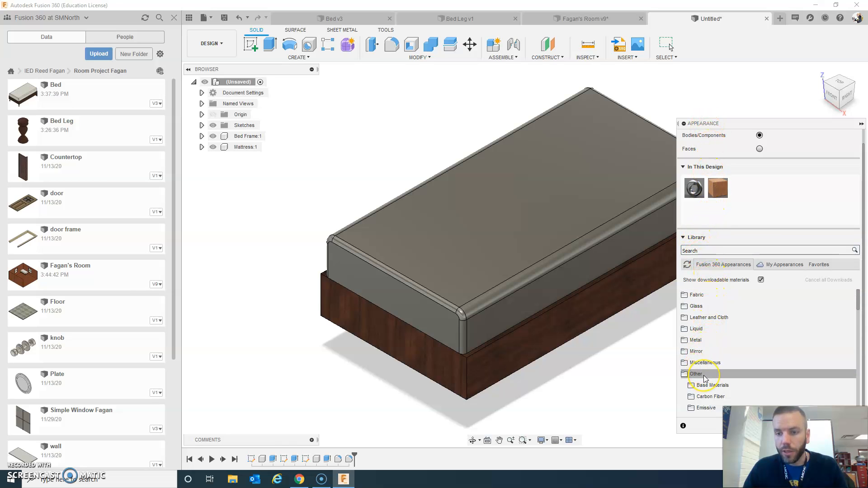
{"action": "left_click_drag", "start_coordinate": [859, 304], "coordinate": [857, 339]}
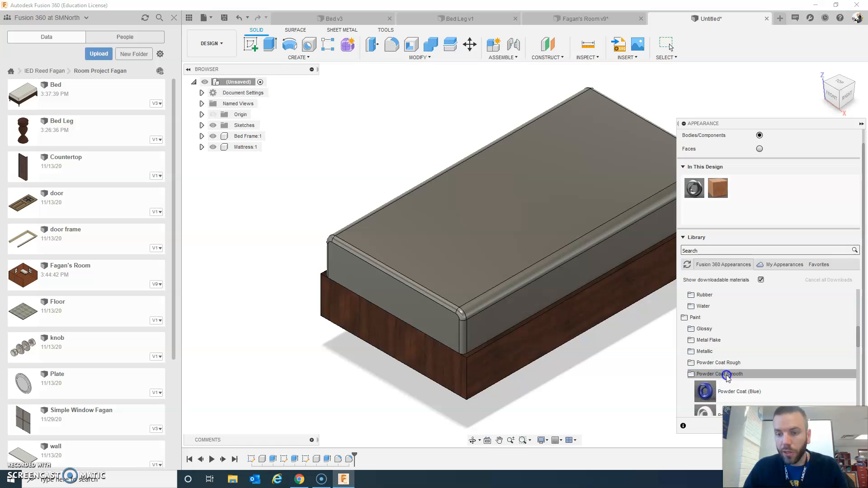
{"action": "left_click_drag", "start_coordinate": [858, 339], "coordinate": [858, 291]}
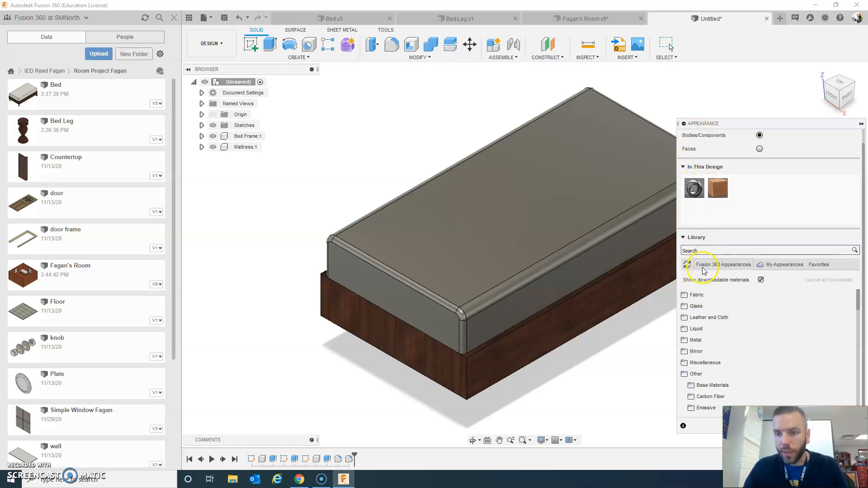
{"action": "left_click_drag", "start_coordinate": [858, 300], "coordinate": [865, 352]}
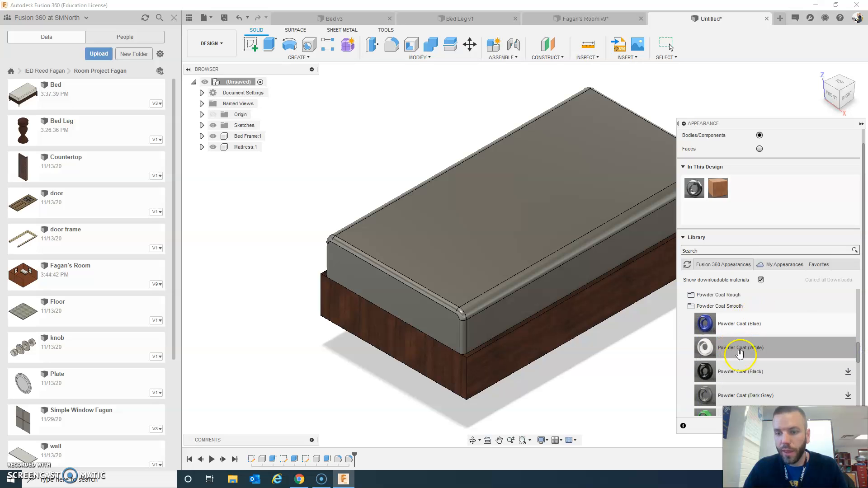
{"action": "left_click_drag", "start_coordinate": [741, 354], "coordinate": [512, 235]}
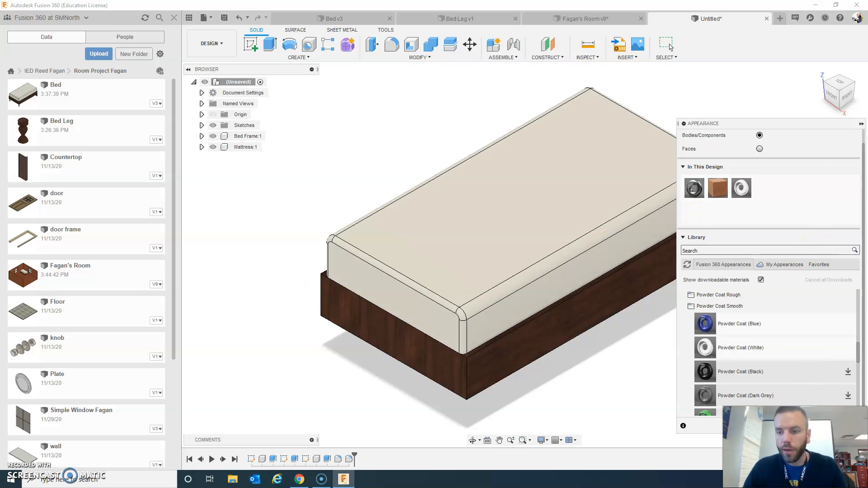
{"action": "left_click_drag", "start_coordinate": [786, 124], "coordinate": [665, 115]}
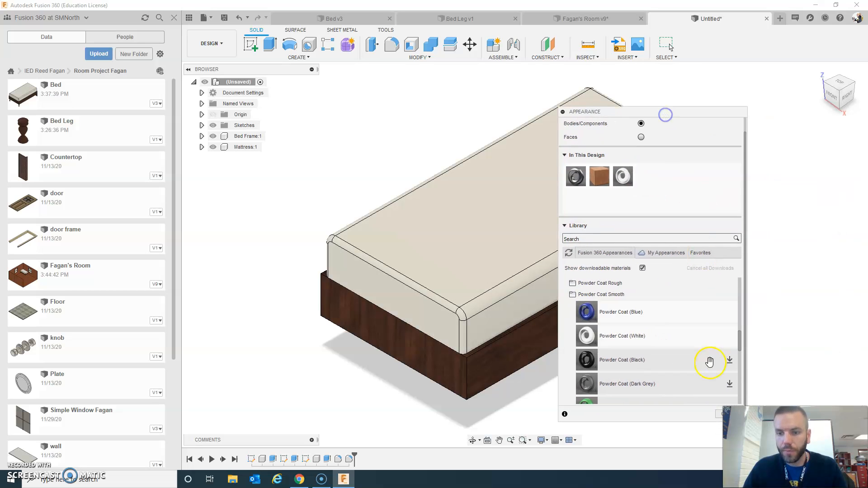
{"action": "left_click", "coordinate": [719, 418]}
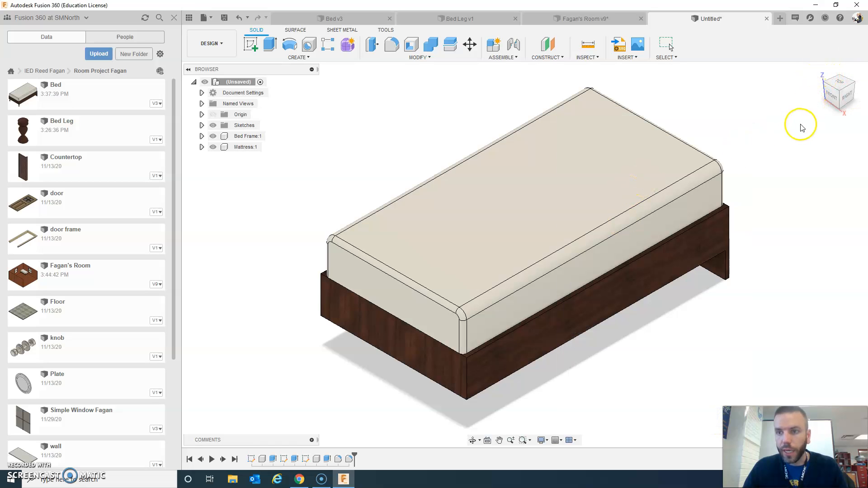